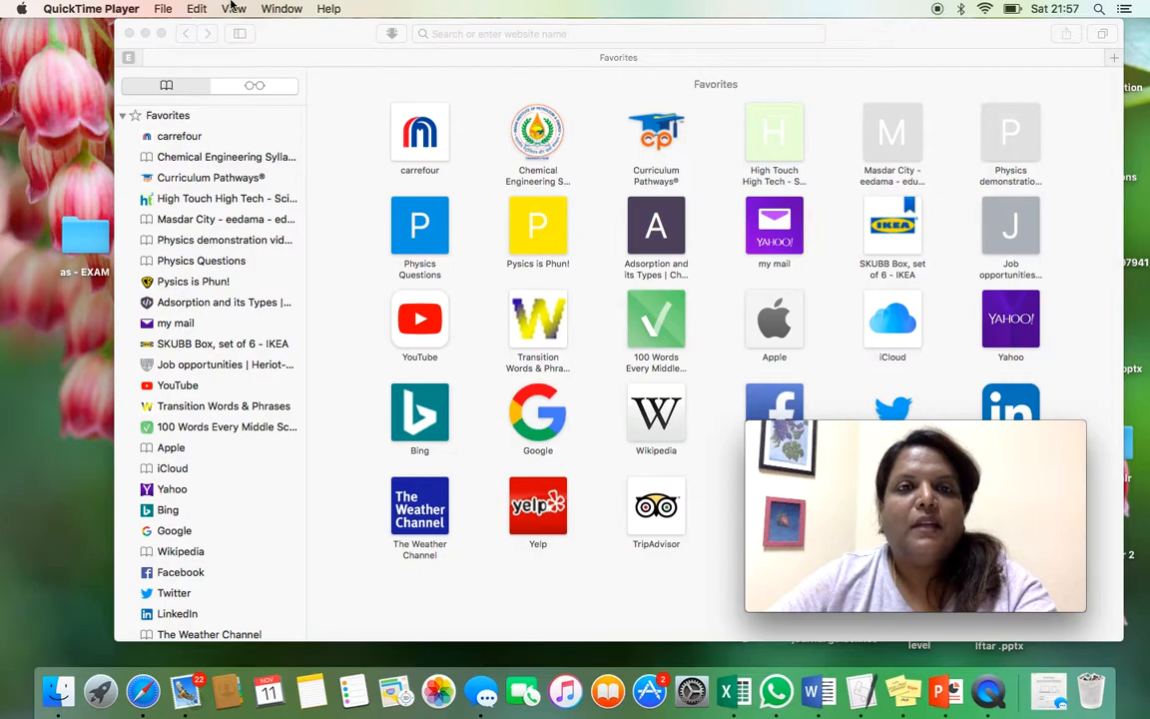
Step: Open the padlet.com website in the browser
{"action": "left_click", "coordinate": [473, 36]}
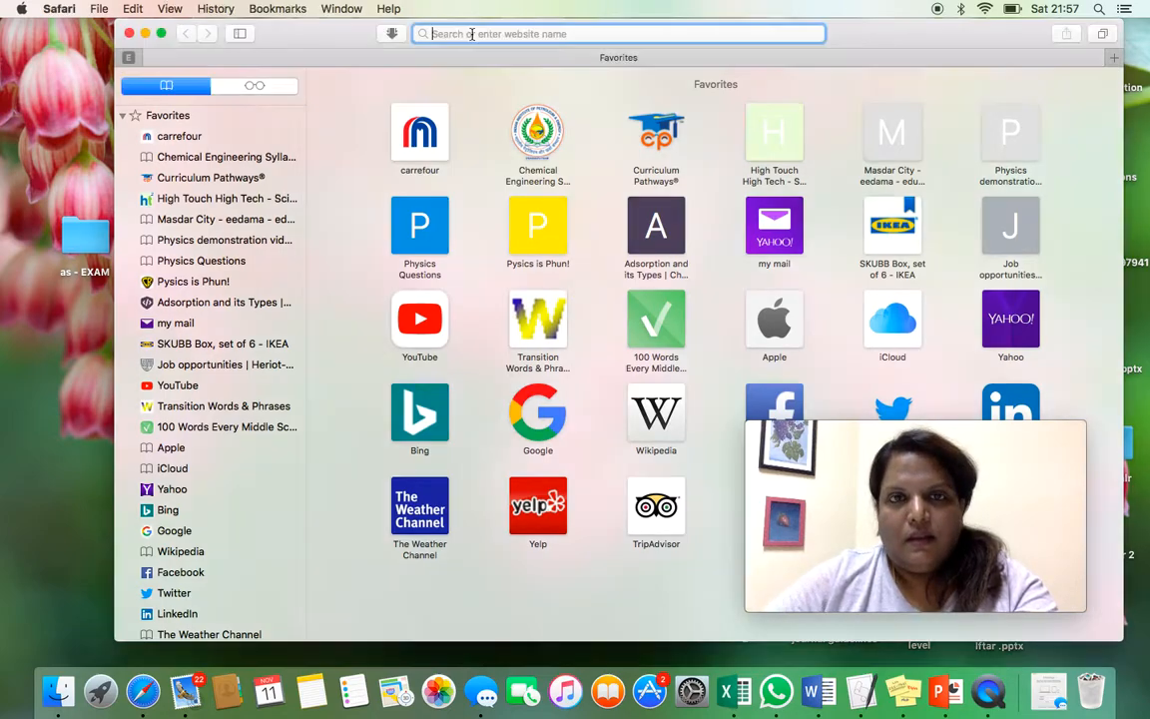
{"action": "type", "text": "padlet.com"}
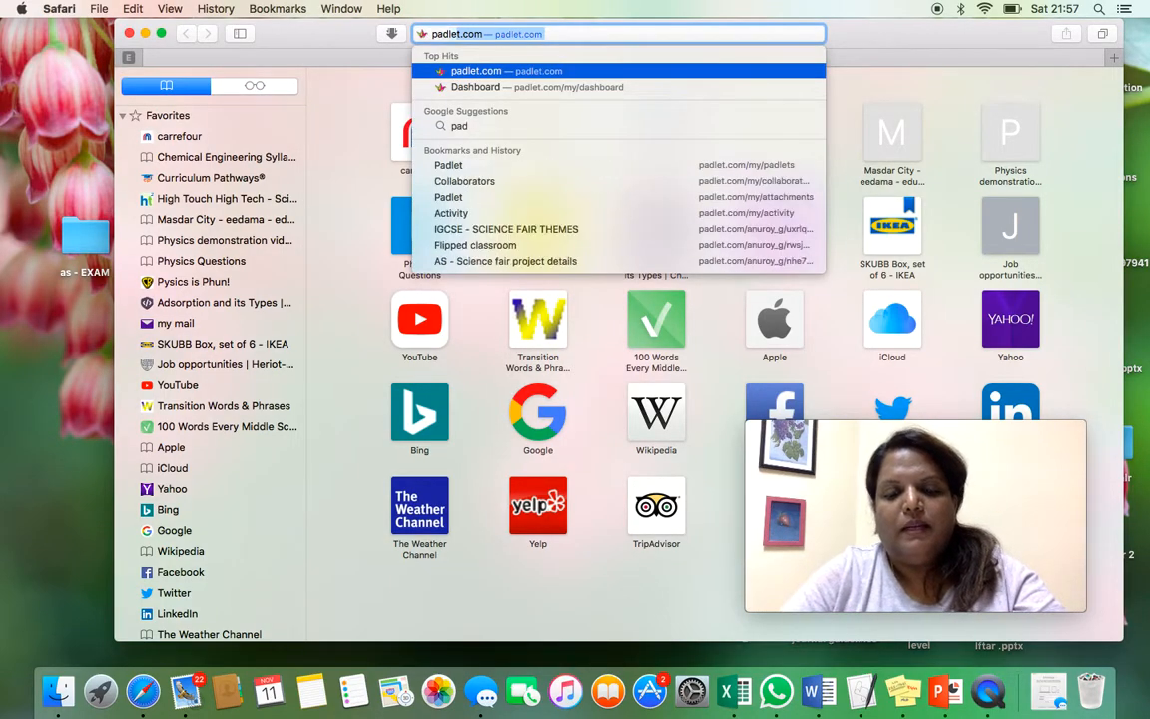
{"action": "key", "text": "Return"}
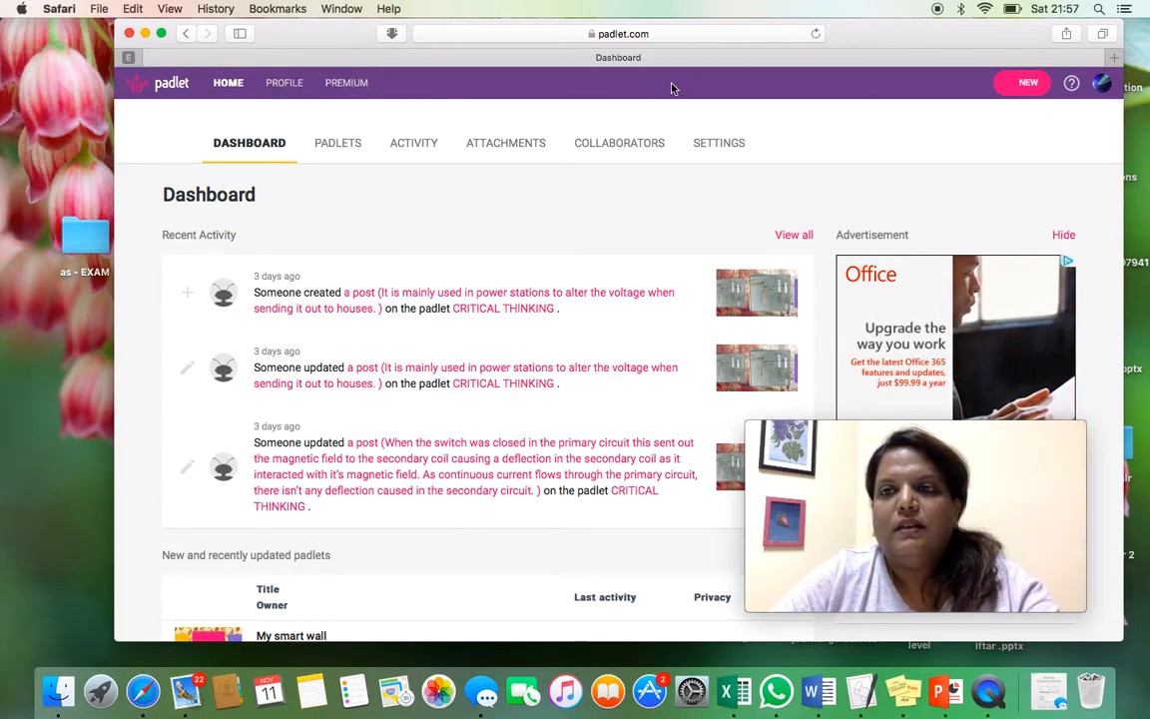
Step: Create a new padlet from the blank Wall layout after looking through the available layouts and templates
{"action": "left_click", "coordinate": [1026, 85]}
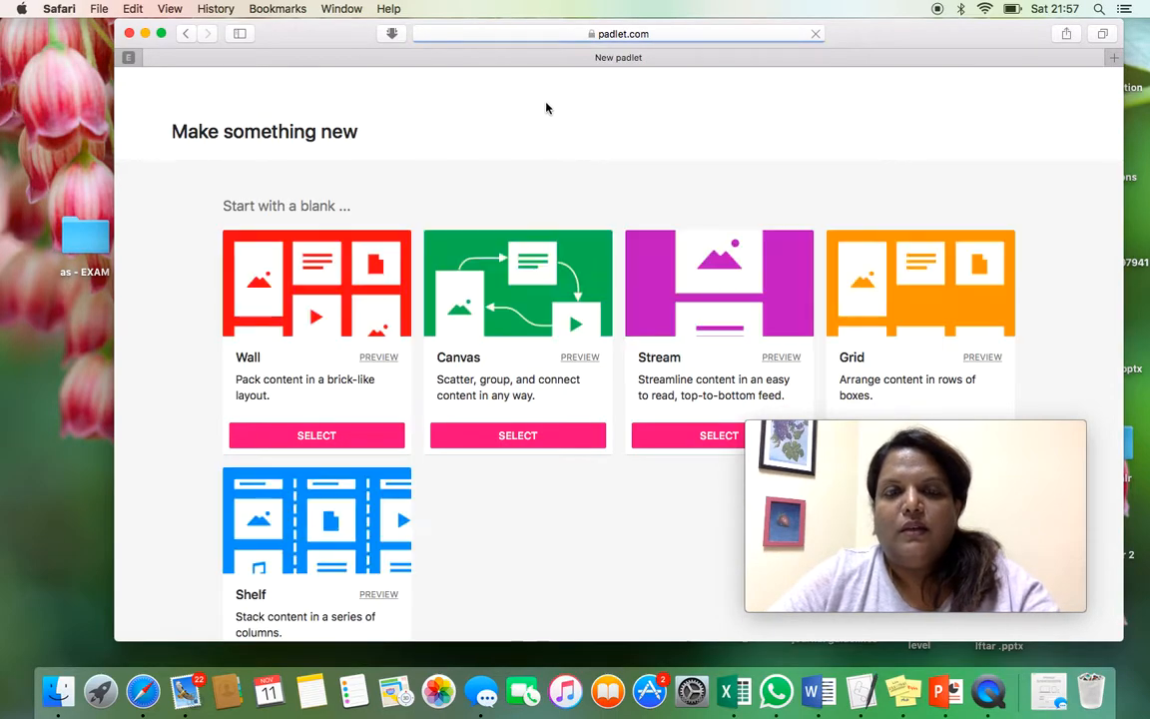
{"action": "scroll", "coordinate": [450, 355], "scroll_direction": "down", "scroll_amount": 5}
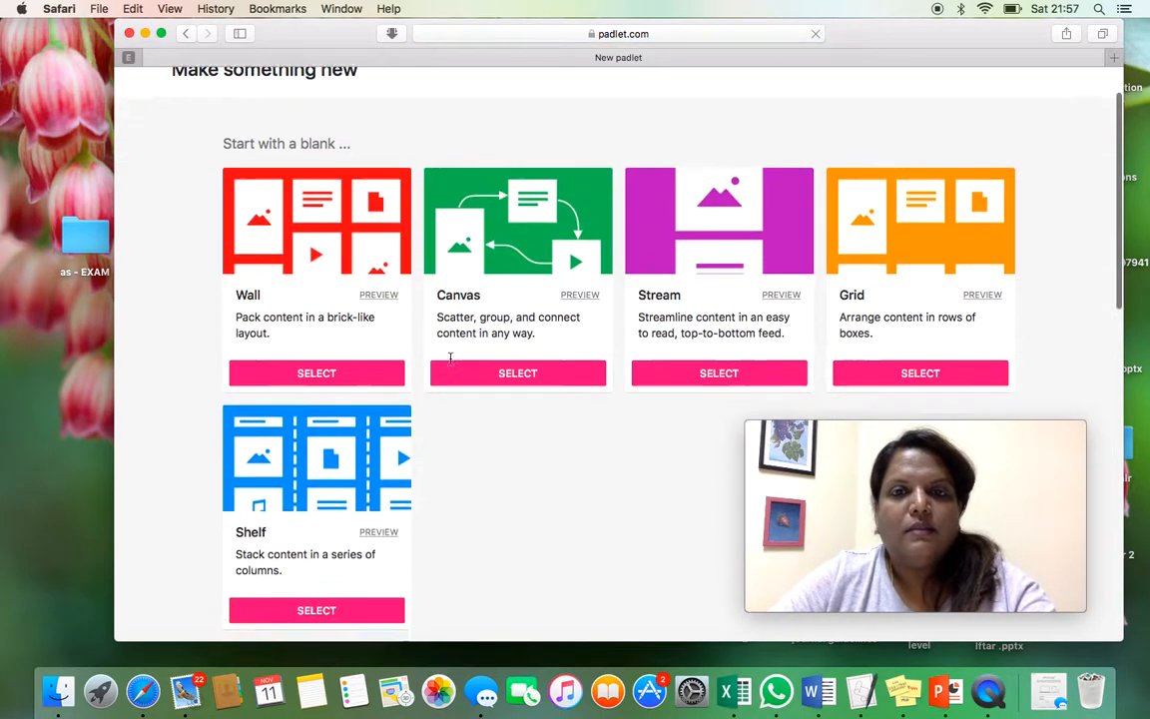
{"action": "scroll", "coordinate": [451, 364], "scroll_direction": "down", "scroll_amount": 10}
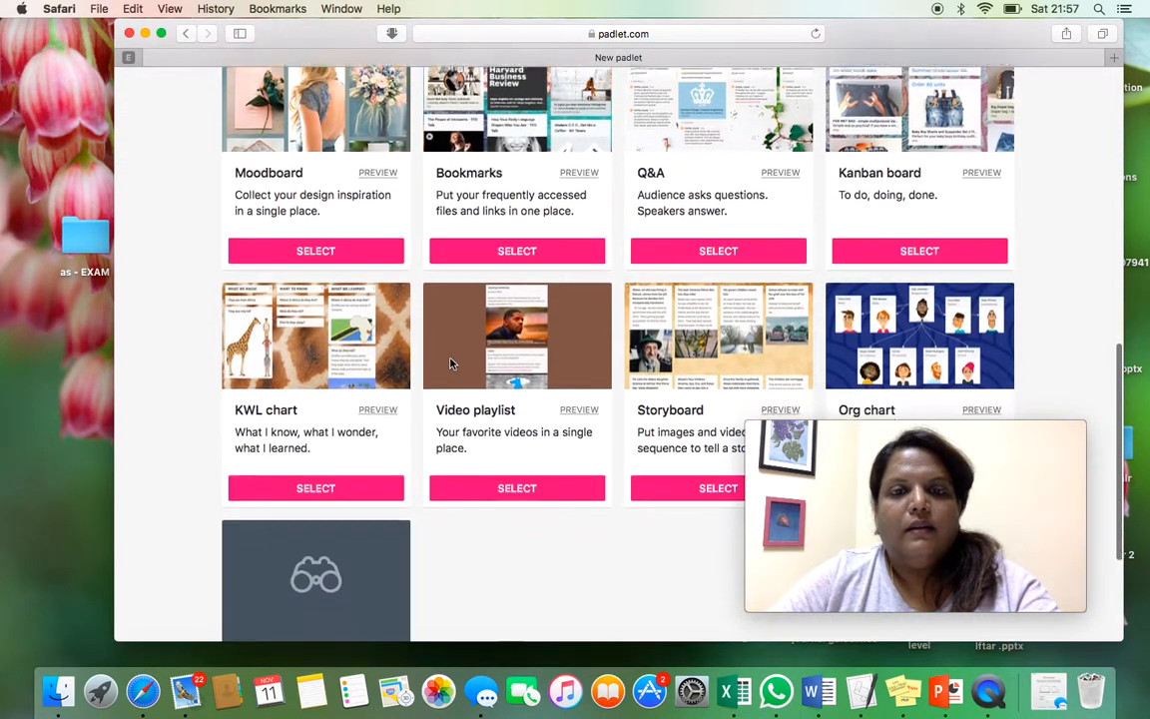
{"action": "scroll", "coordinate": [450, 364], "scroll_direction": "up", "scroll_amount": 8}
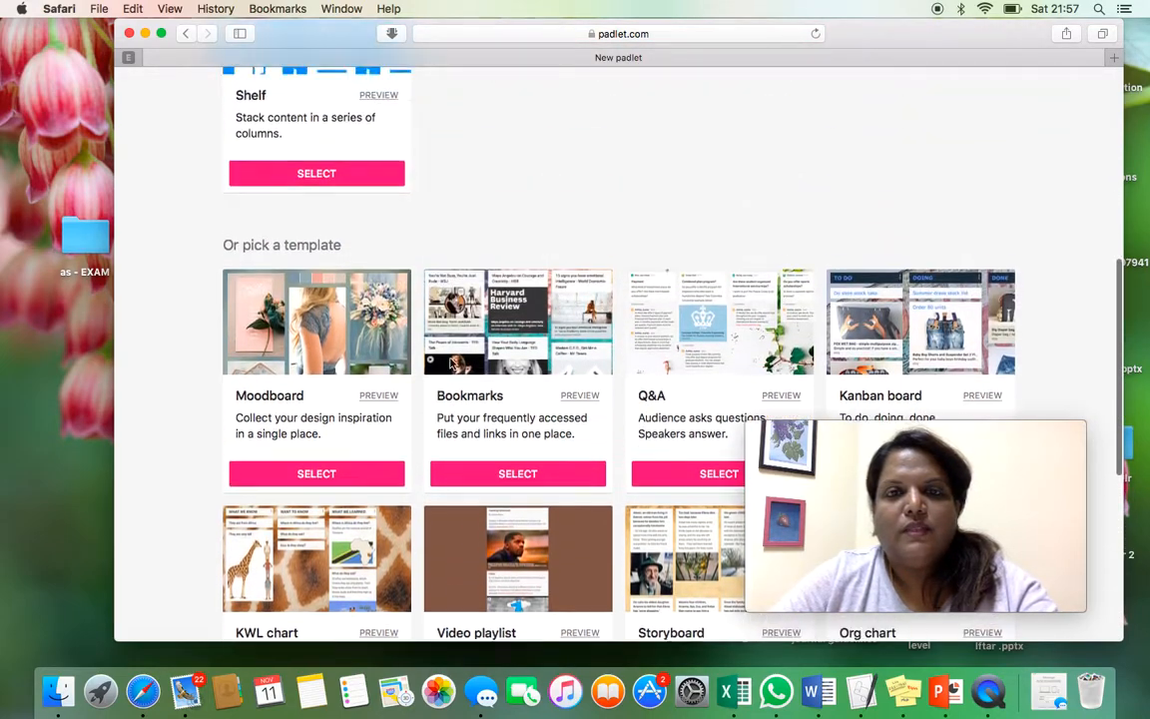
{"action": "scroll", "coordinate": [450, 362], "scroll_direction": "up", "scroll_amount": 5}
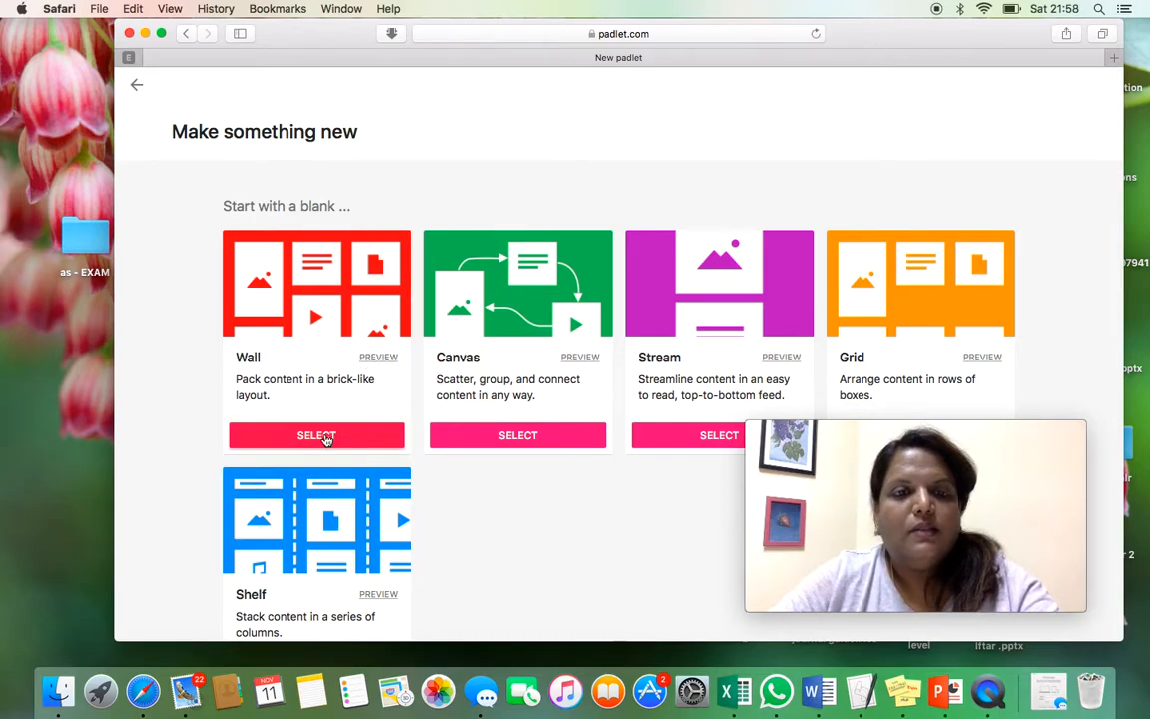
{"action": "left_click", "coordinate": [326, 438]}
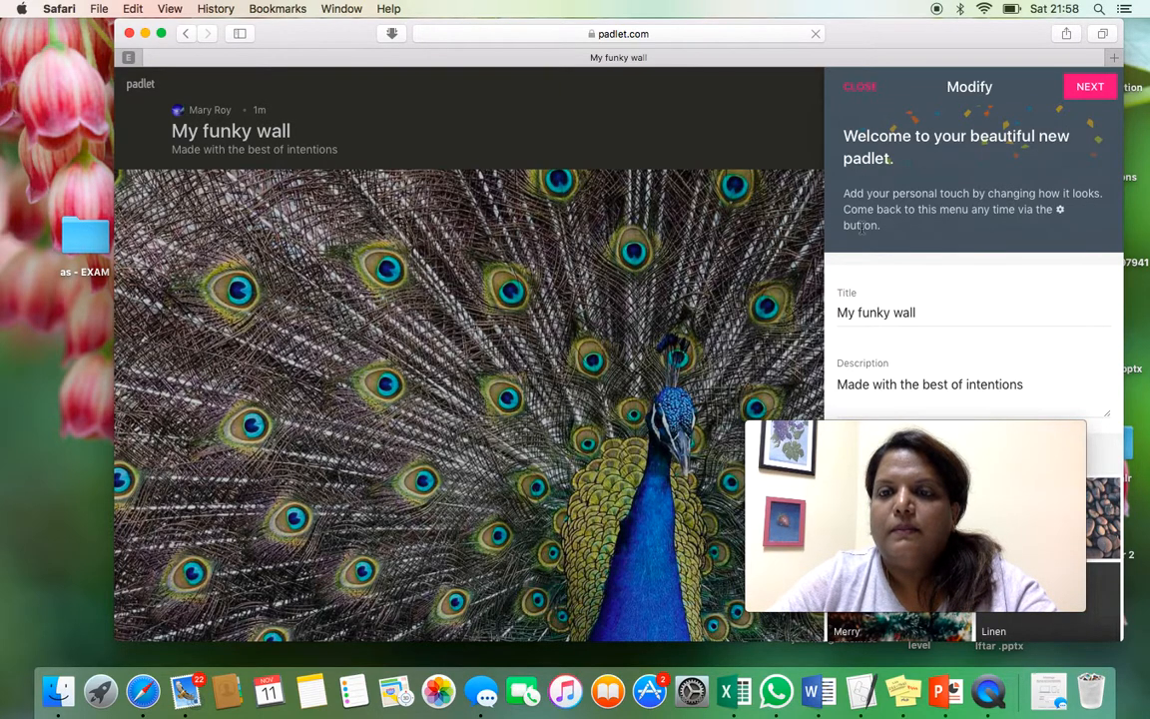
Step: Set the new padlet's wallpaper to Skipping Stones
{"action": "scroll", "coordinate": [861, 226], "scroll_direction": "down", "scroll_amount": 5}
{"action": "scroll", "coordinate": [860, 226], "scroll_direction": "down", "scroll_amount": 2}
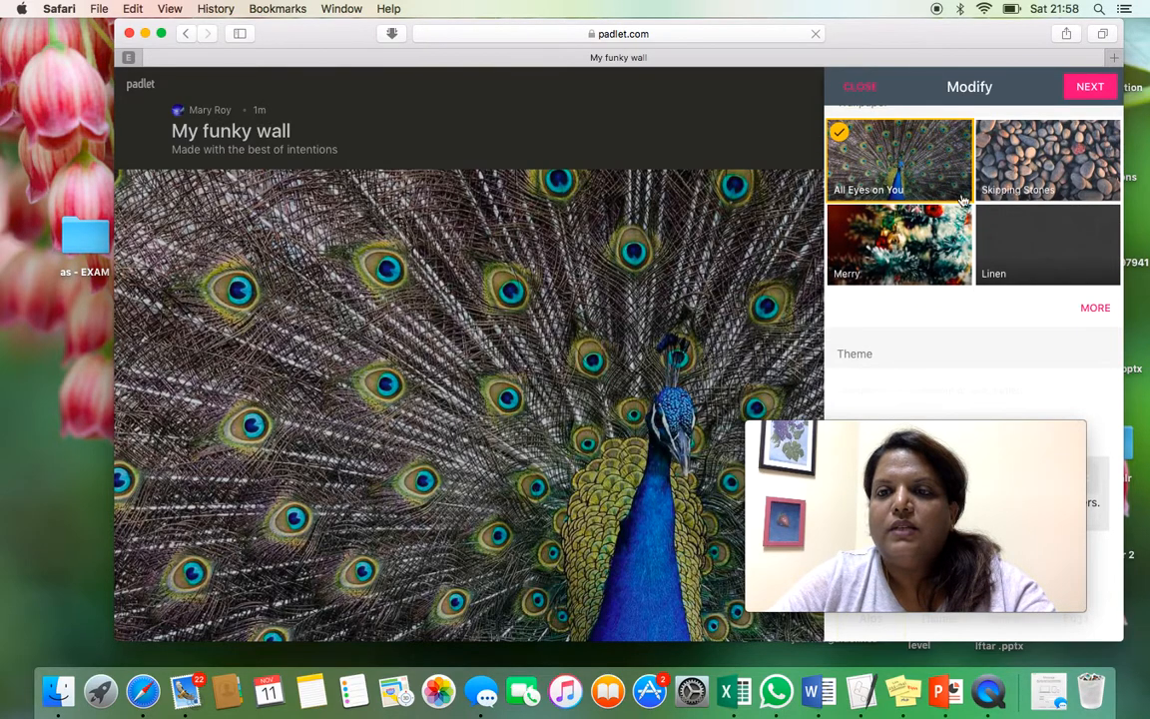
{"action": "left_click", "coordinate": [1035, 186]}
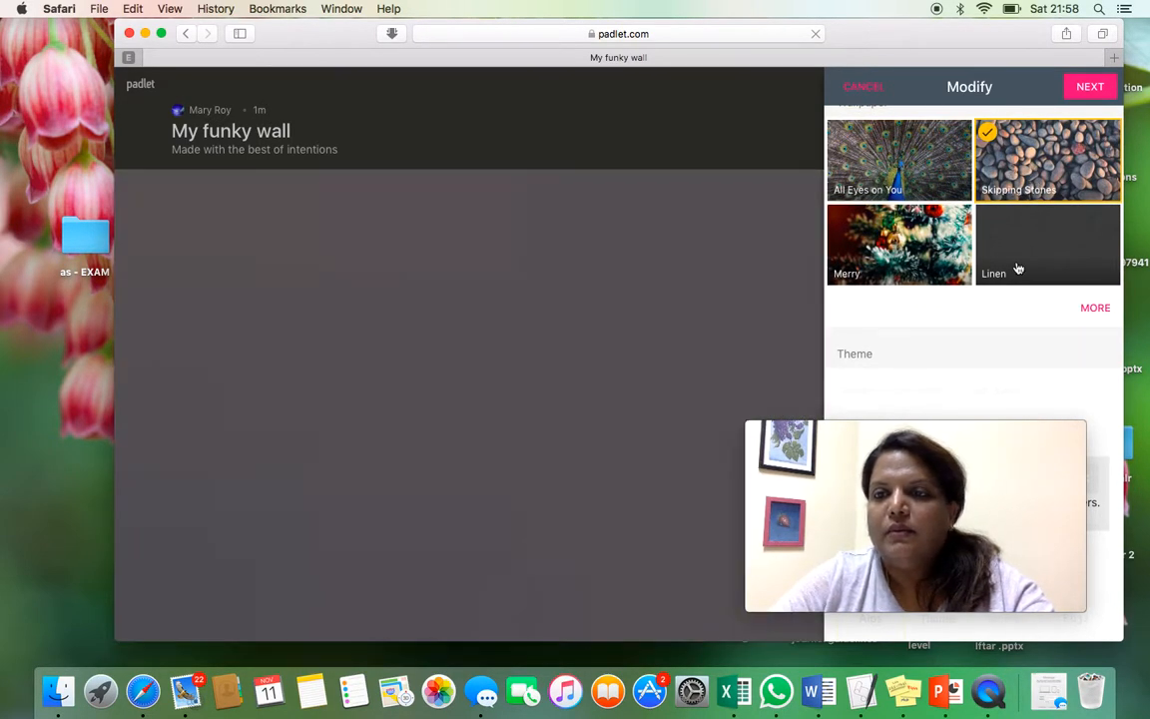
Step: Look through the full wallpaper gallery and the options for adding a custom wallpaper, and return to the padlet's modify settings
{"action": "scroll", "coordinate": [1100, 269], "scroll_direction": "down", "scroll_amount": 1}
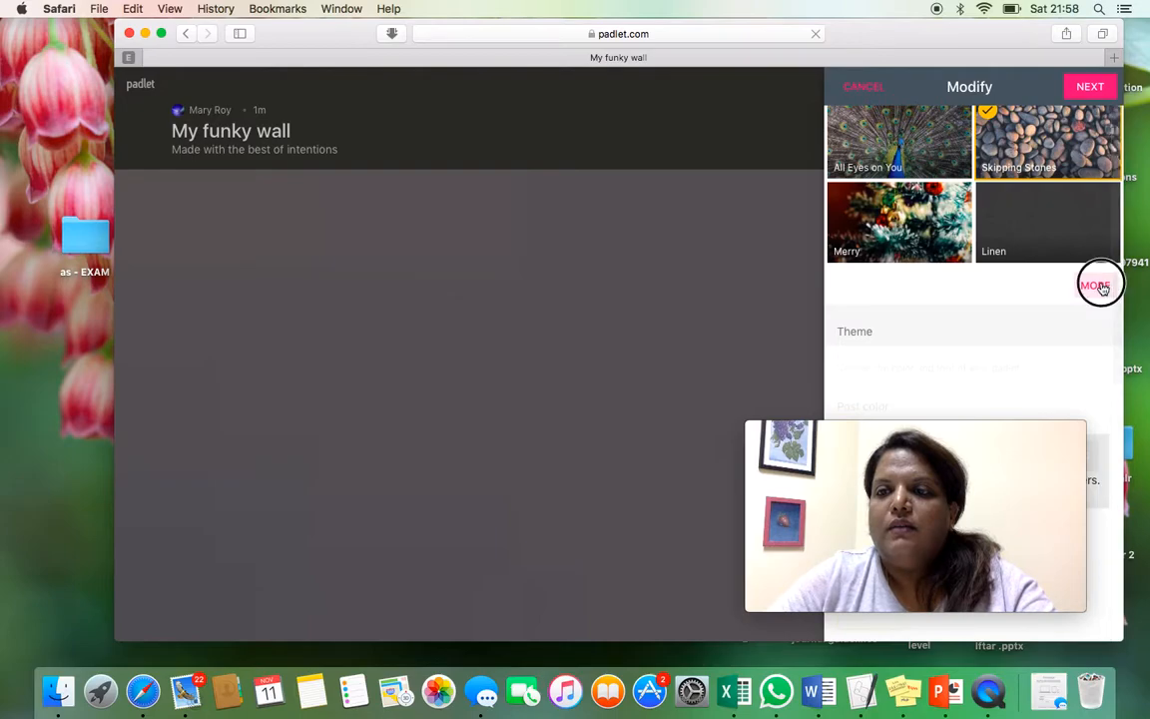
{"action": "left_click", "coordinate": [1098, 286]}
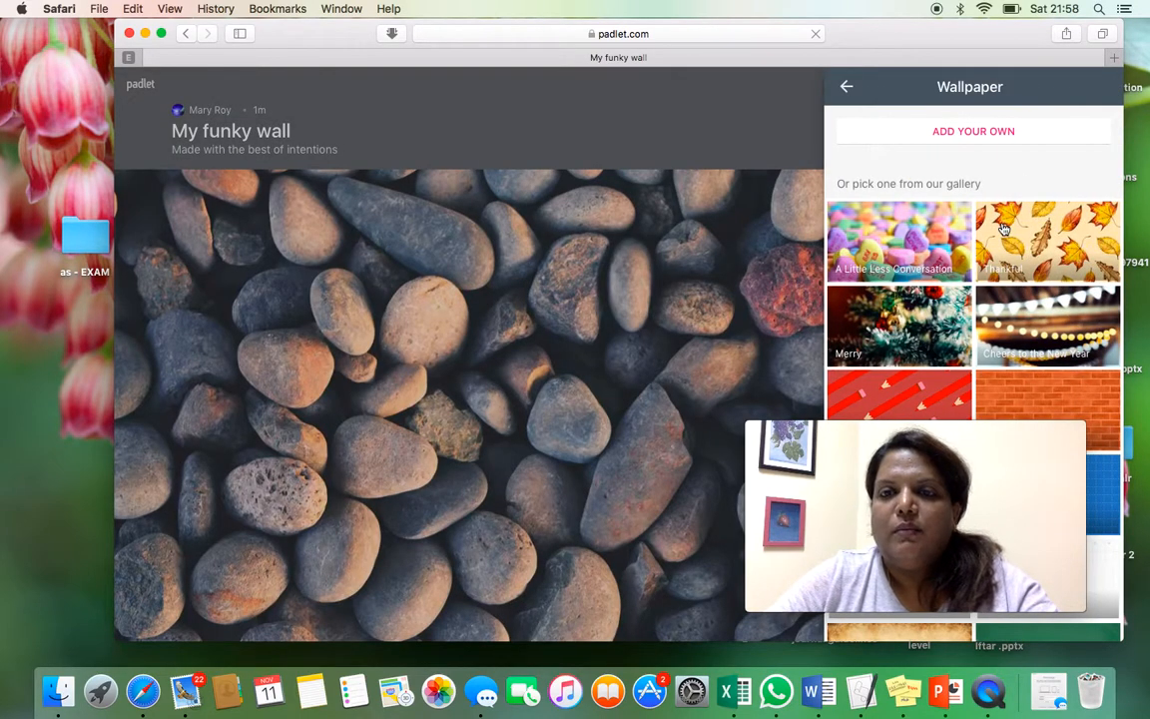
{"action": "left_click", "coordinate": [970, 133]}
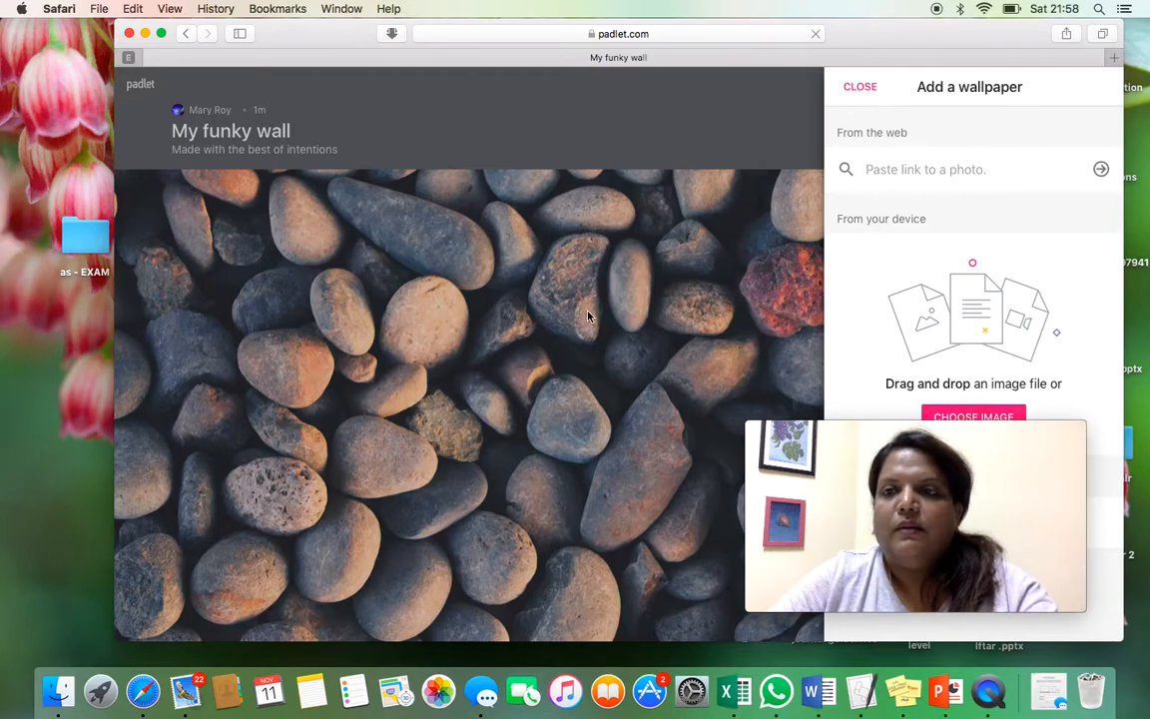
{"action": "left_click", "coordinate": [862, 88]}
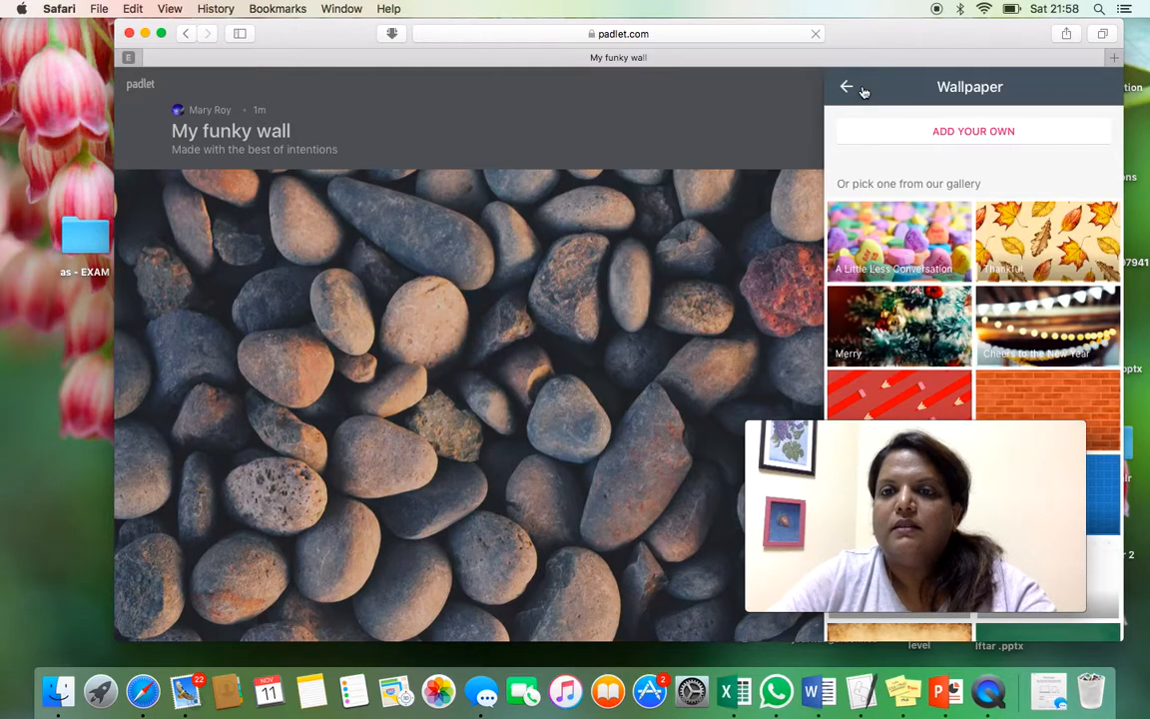
{"action": "scroll", "coordinate": [974, 250], "scroll_direction": "down", "scroll_amount": 5}
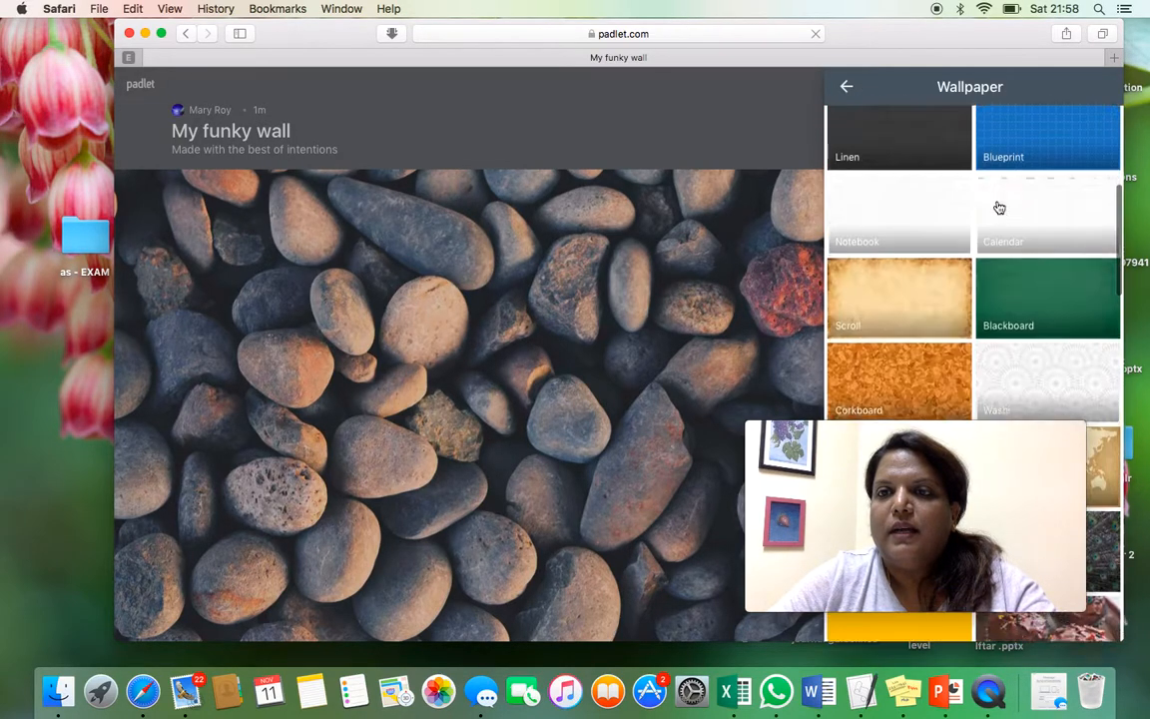
{"action": "left_click", "coordinate": [851, 84]}
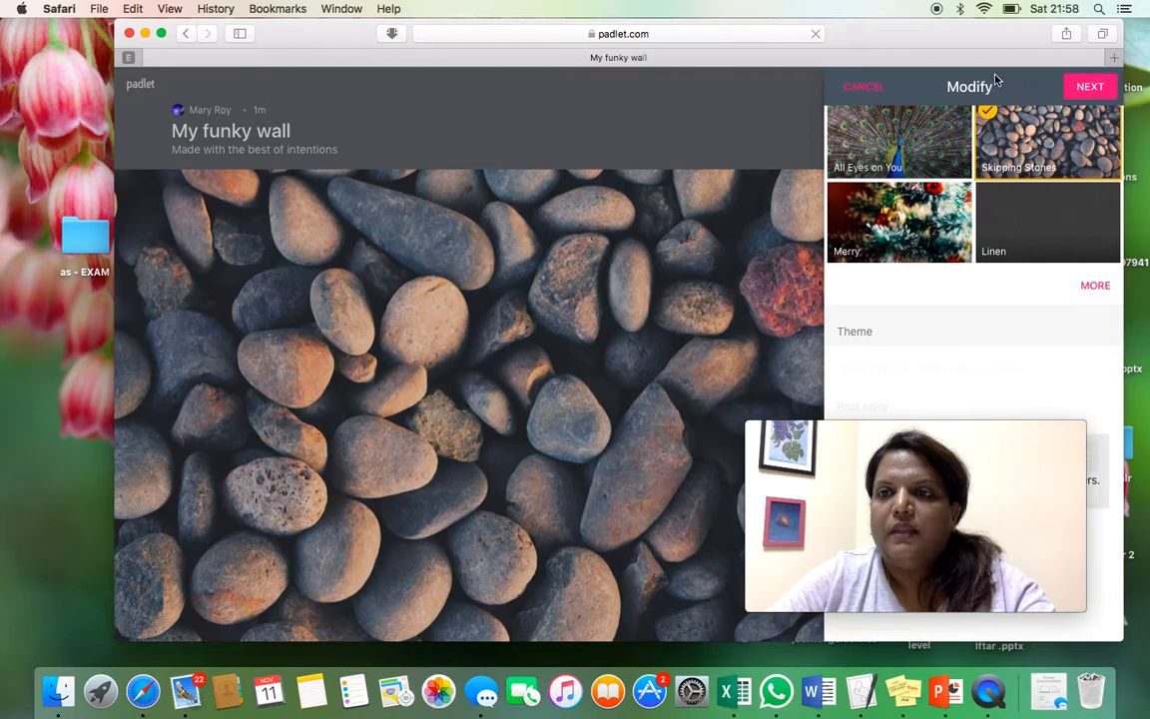
Step: Review the people and privacy options, accept Secret privacy with write access, and finish the setup to start posting
{"action": "left_click", "coordinate": [1090, 87]}
{"action": "scroll", "coordinate": [920, 283], "scroll_direction": "down", "scroll_amount": 3}
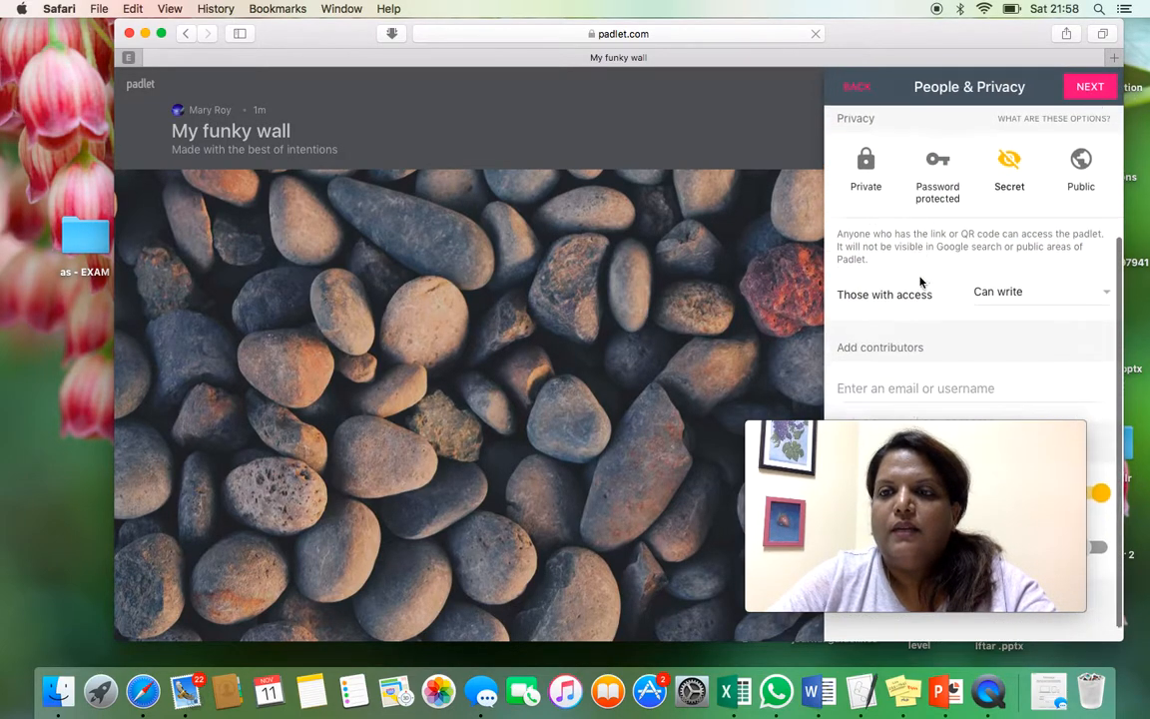
{"action": "scroll", "coordinate": [920, 283], "scroll_direction": "up", "scroll_amount": 3}
{"action": "scroll", "coordinate": [921, 282], "scroll_direction": "down", "scroll_amount": 3}
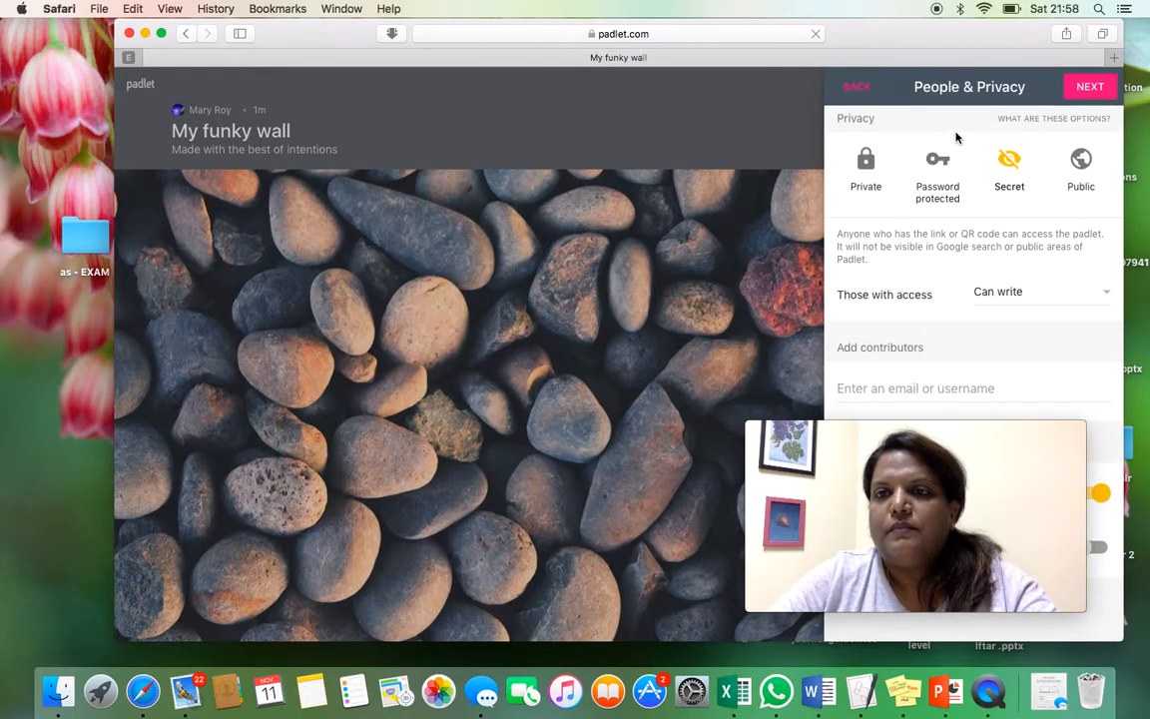
{"action": "scroll", "coordinate": [931, 245], "scroll_direction": "down", "scroll_amount": 1}
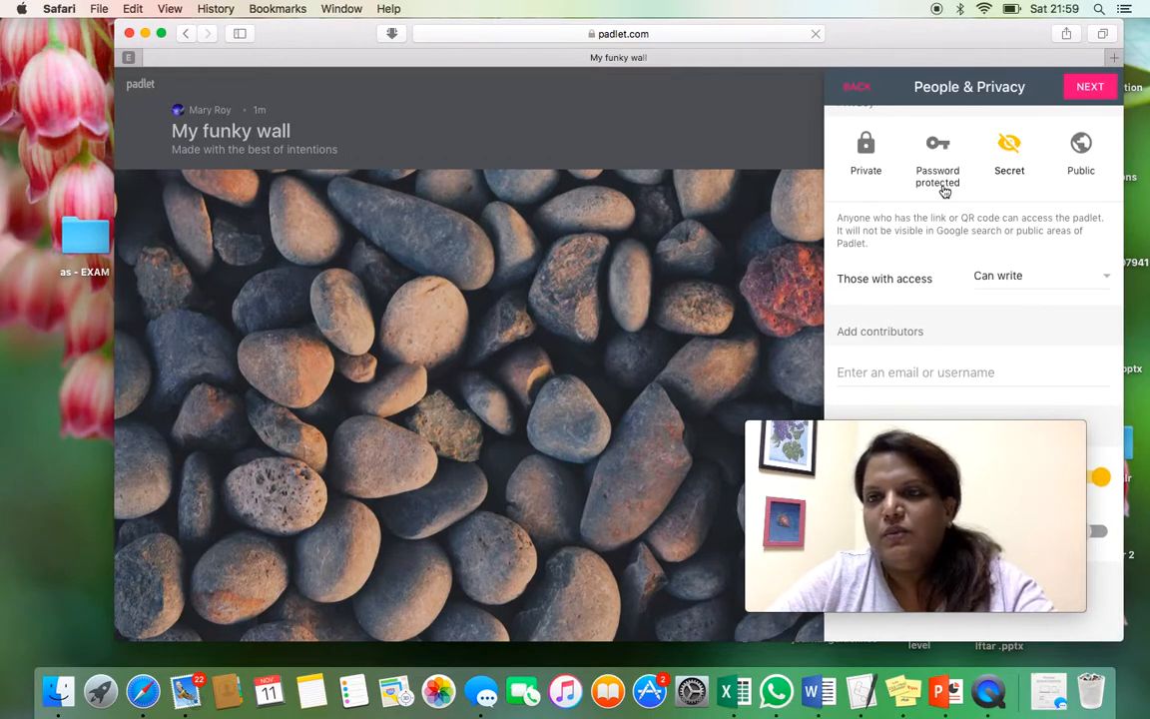
{"action": "left_click", "coordinate": [1094, 90]}
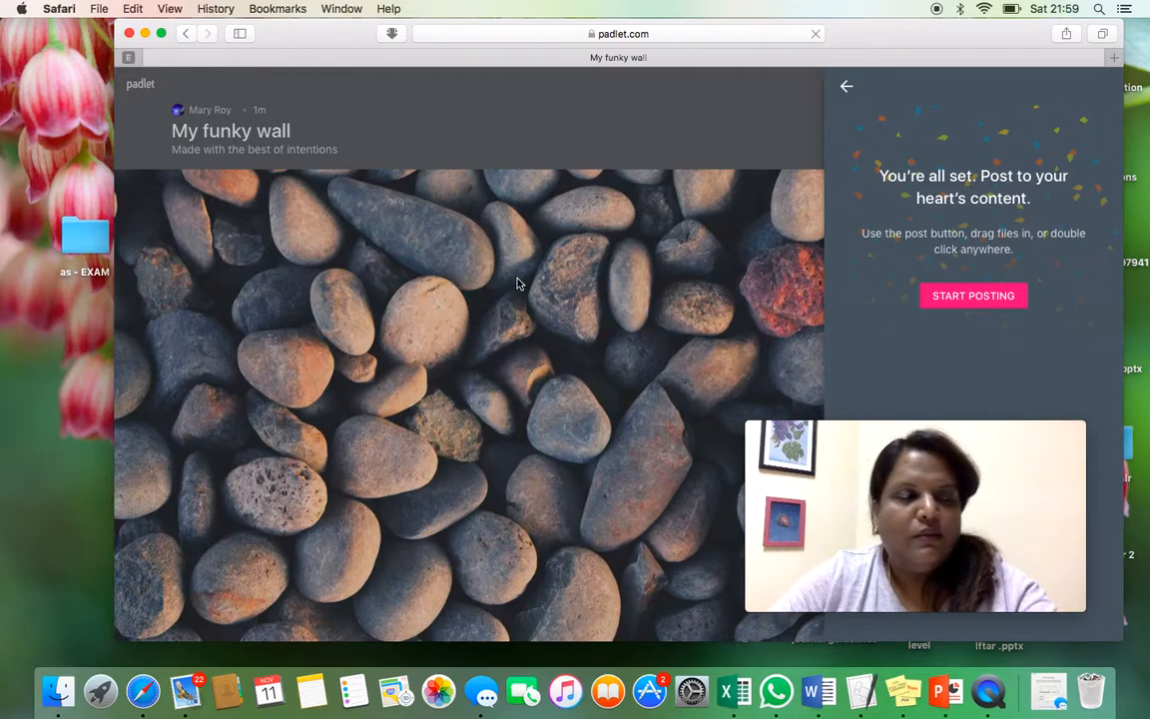
{"action": "left_click", "coordinate": [973, 296]}
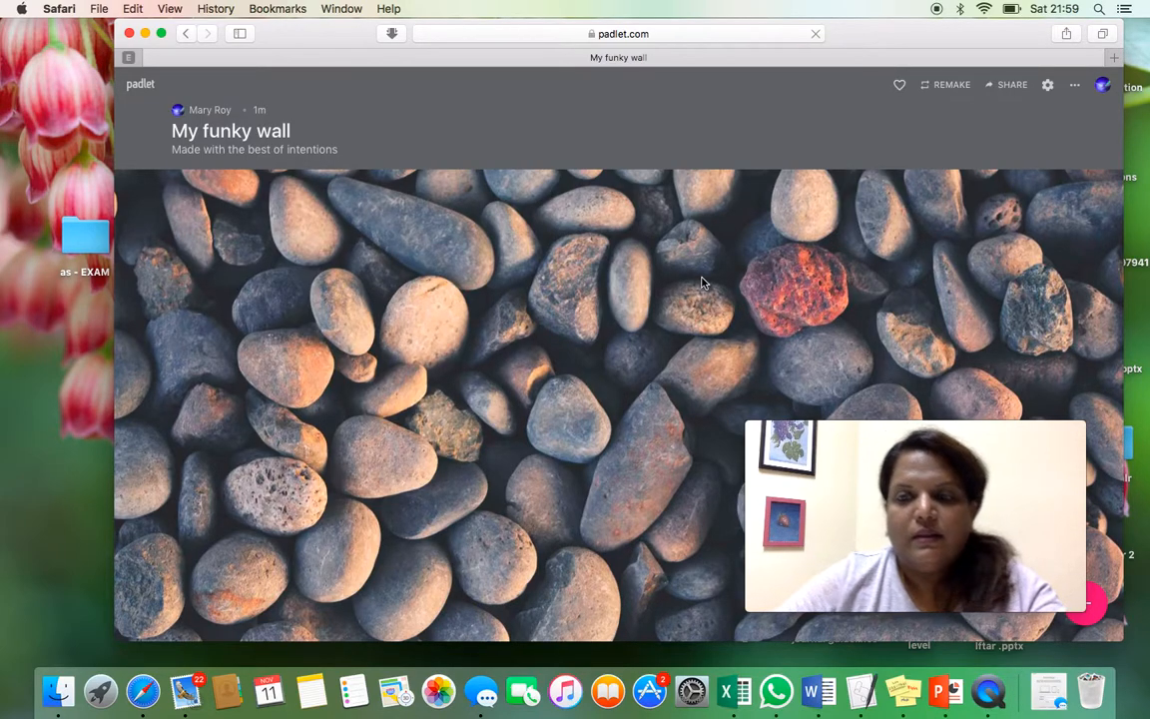
Step: Review the padlet's sharing settings, including the privacy options and the share, export and embed options, and close them
{"action": "left_click", "coordinate": [1013, 88]}
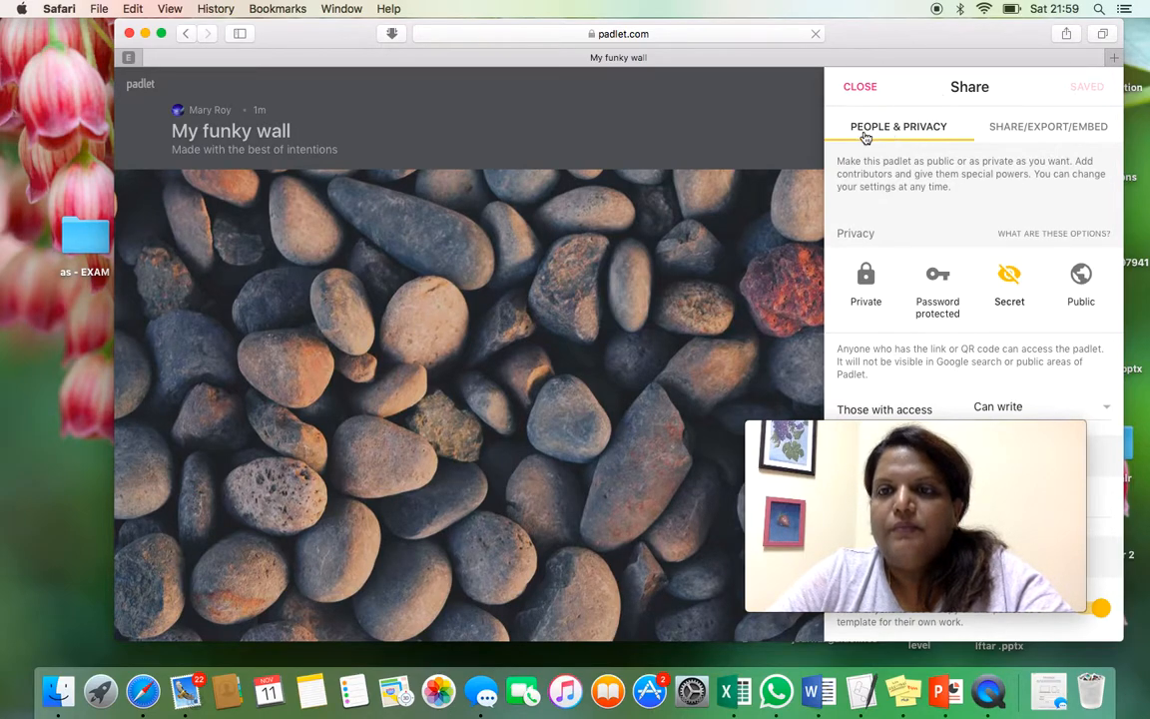
{"action": "left_click", "coordinate": [1053, 130]}
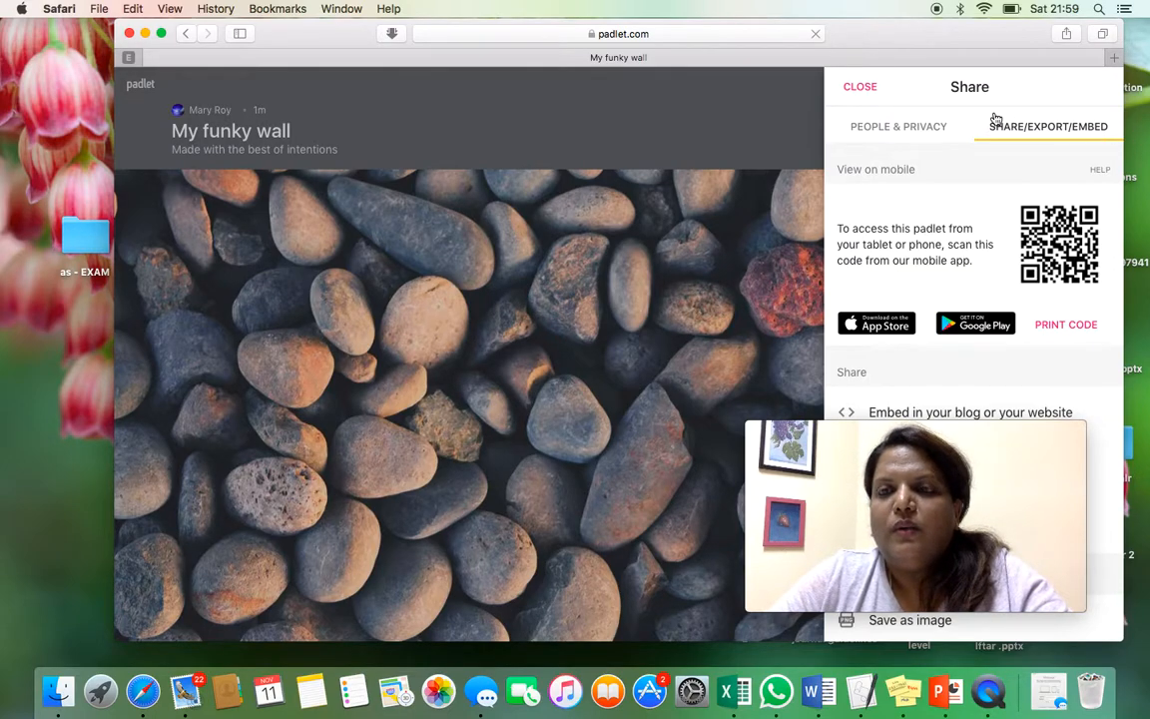
{"action": "left_click", "coordinate": [861, 89]}
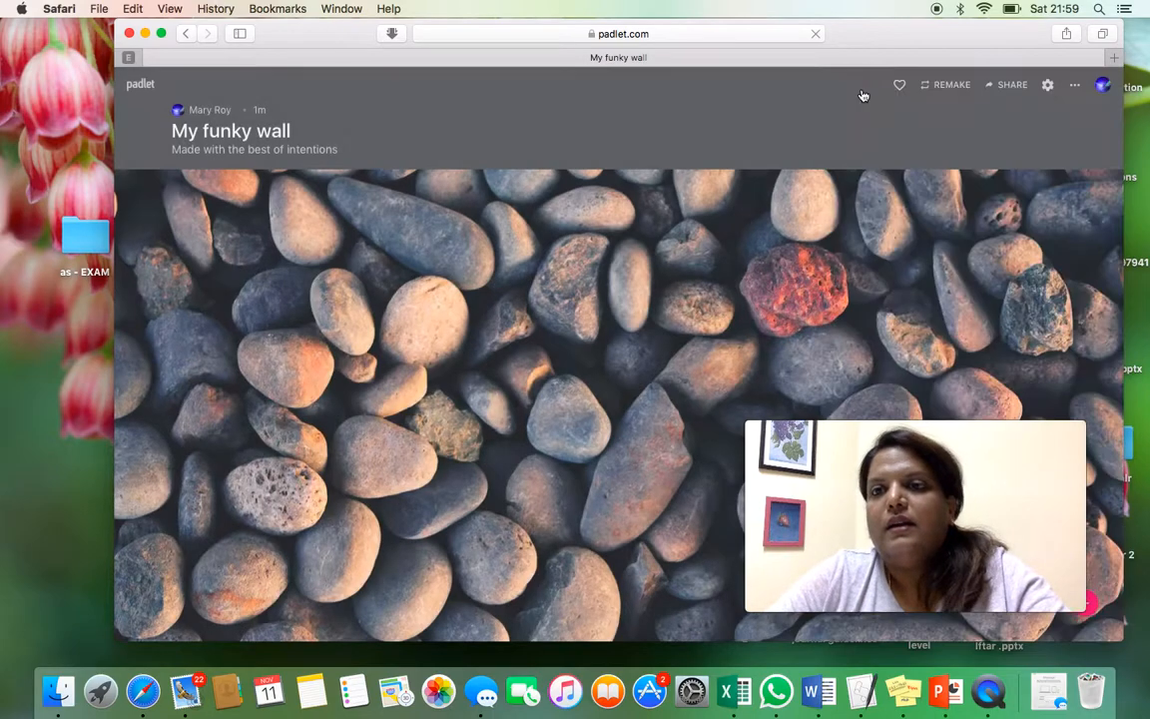
Step: Open the padlet's modify settings at the posting, collaboration and address options, and make the browser window full screen
{"action": "left_click", "coordinate": [1049, 89]}
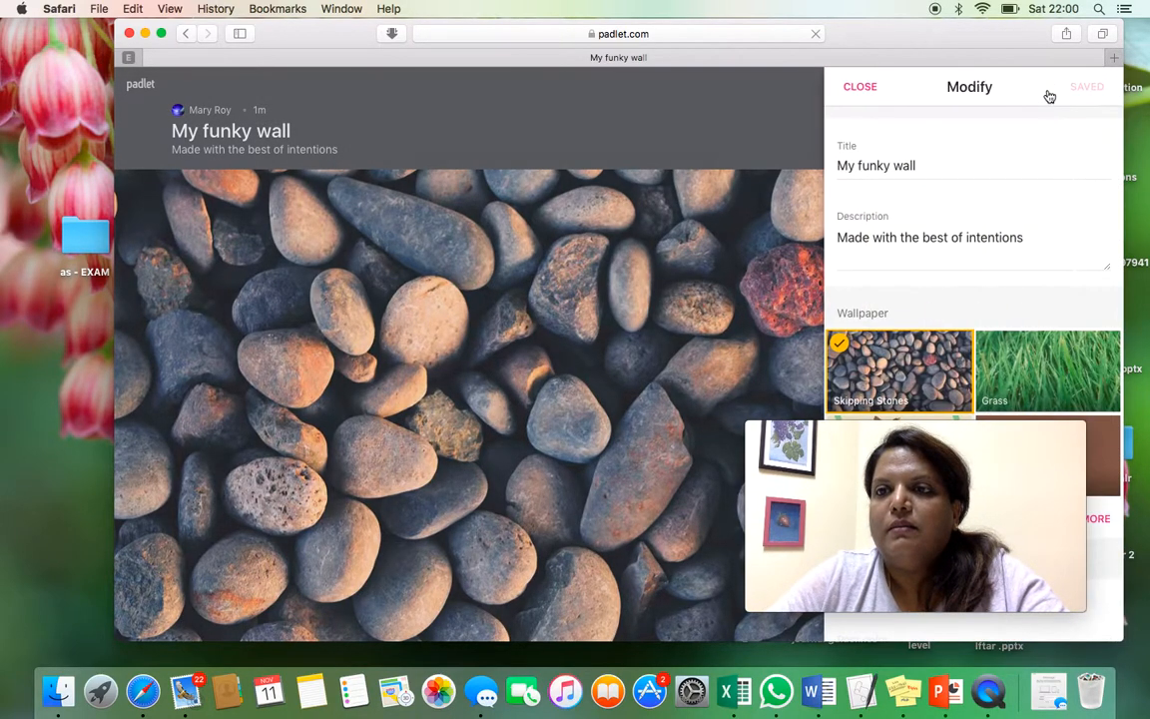
{"action": "scroll", "coordinate": [987, 135], "scroll_direction": "down", "scroll_amount": 5}
{"action": "scroll", "coordinate": [987, 135], "scroll_direction": "down", "scroll_amount": 10}
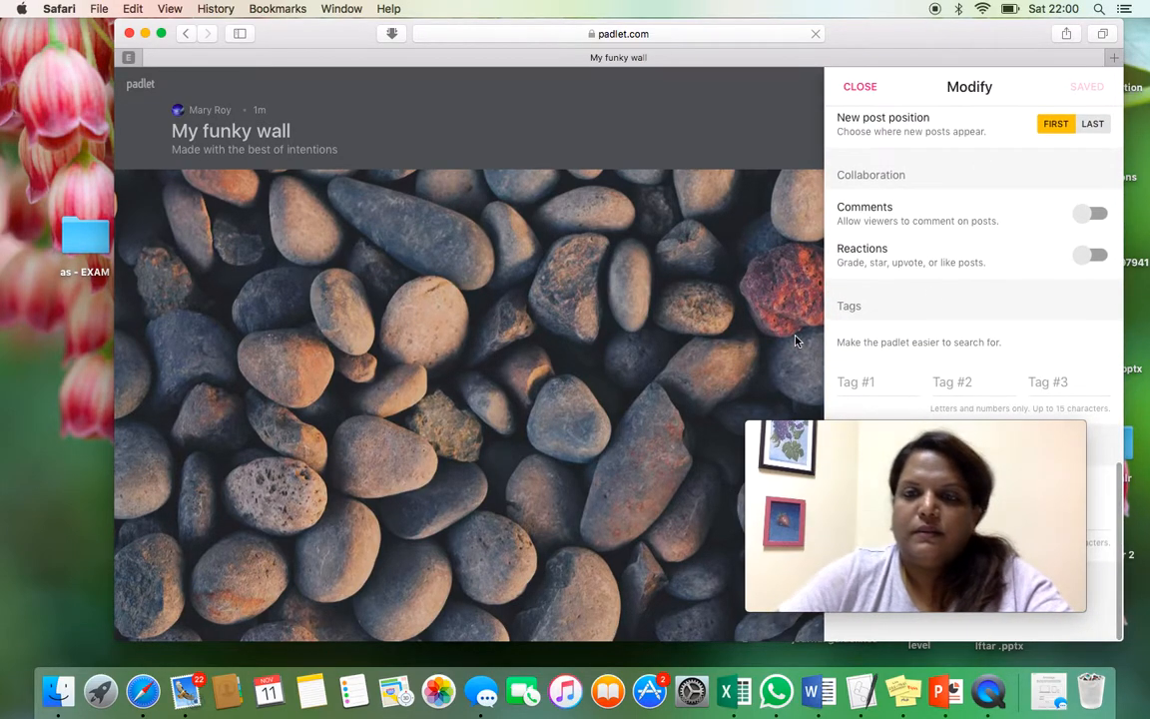
{"action": "left_click", "coordinate": [163, 34]}
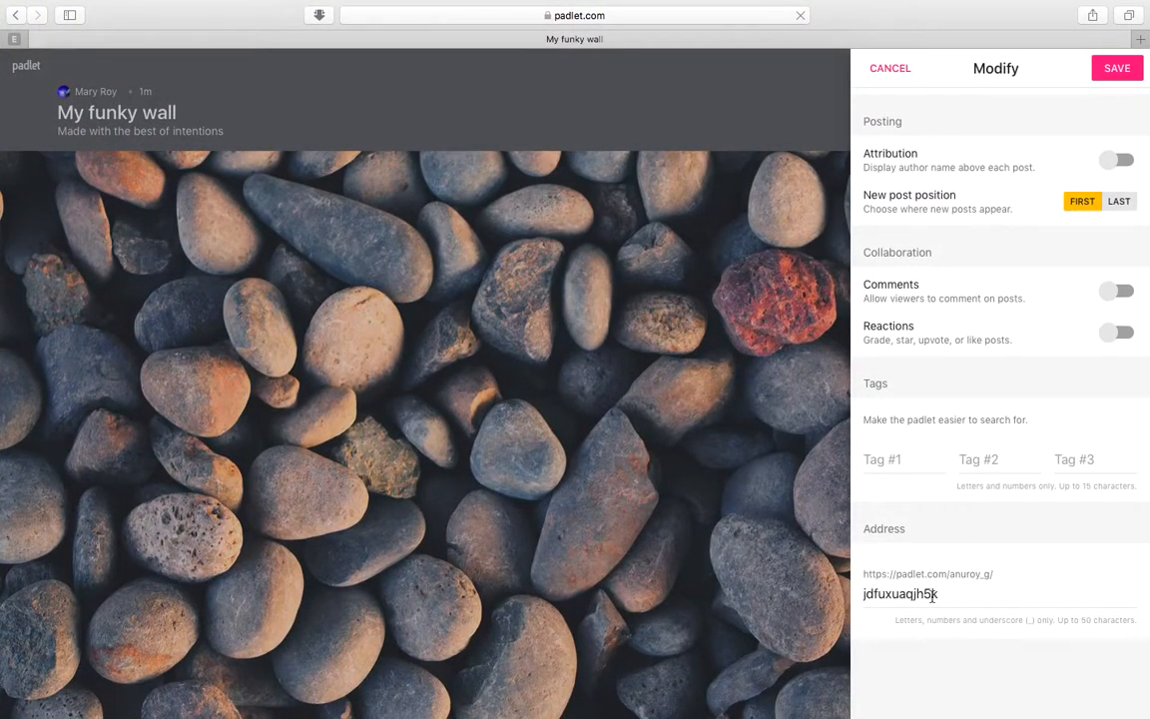
Step: Replace the ending of the padlet's web address with the owner's full name, save the change and close the settings
{"action": "left_click_drag", "start_coordinate": [960, 596], "coordinate": [869, 596]}
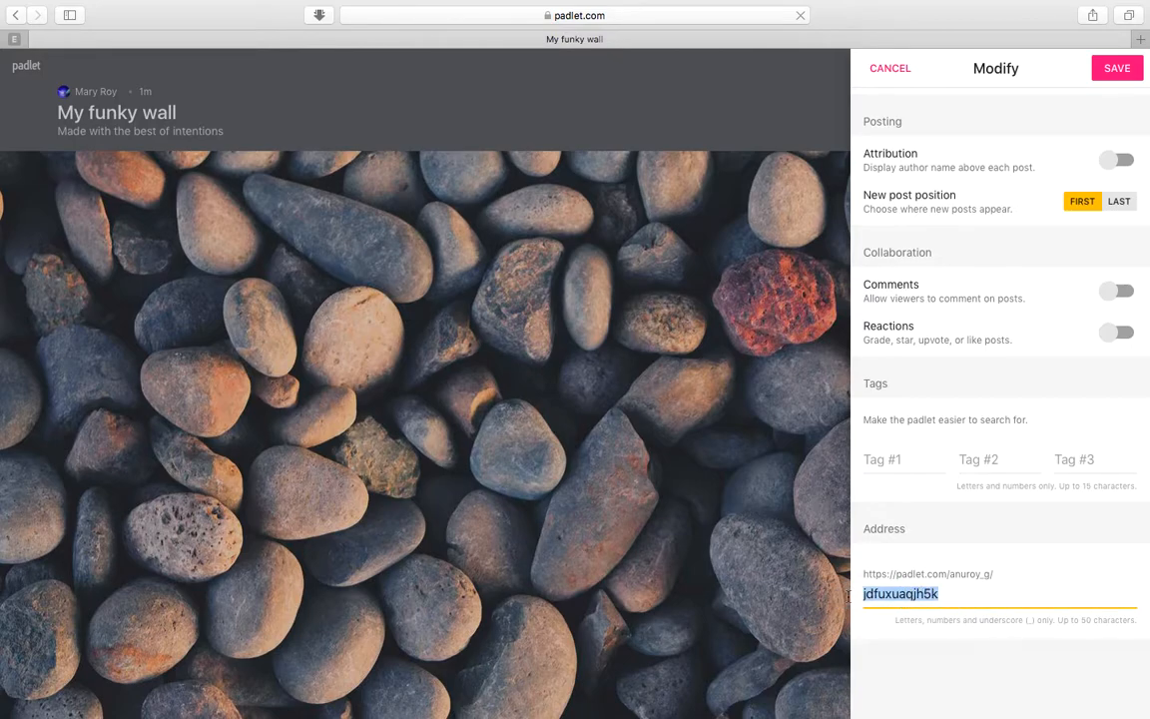
{"action": "type", "text": "mary"}
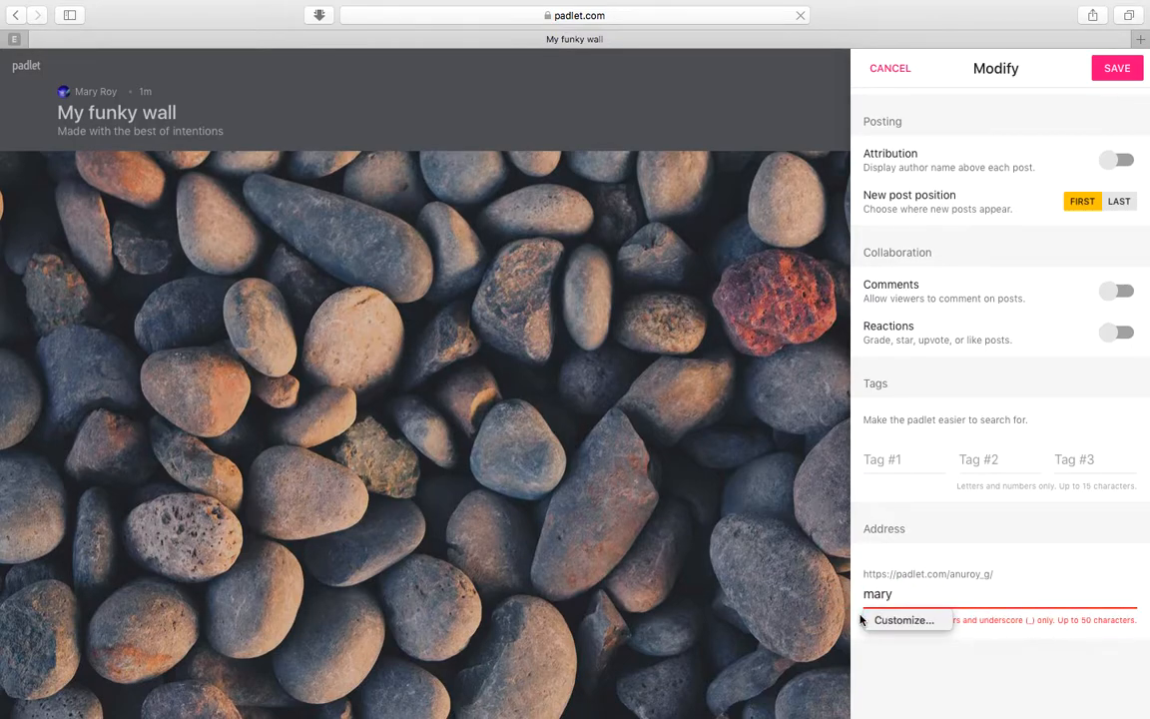
{"action": "left_click", "coordinate": [861, 620]}
{"action": "key", "text": "BackSpace"}
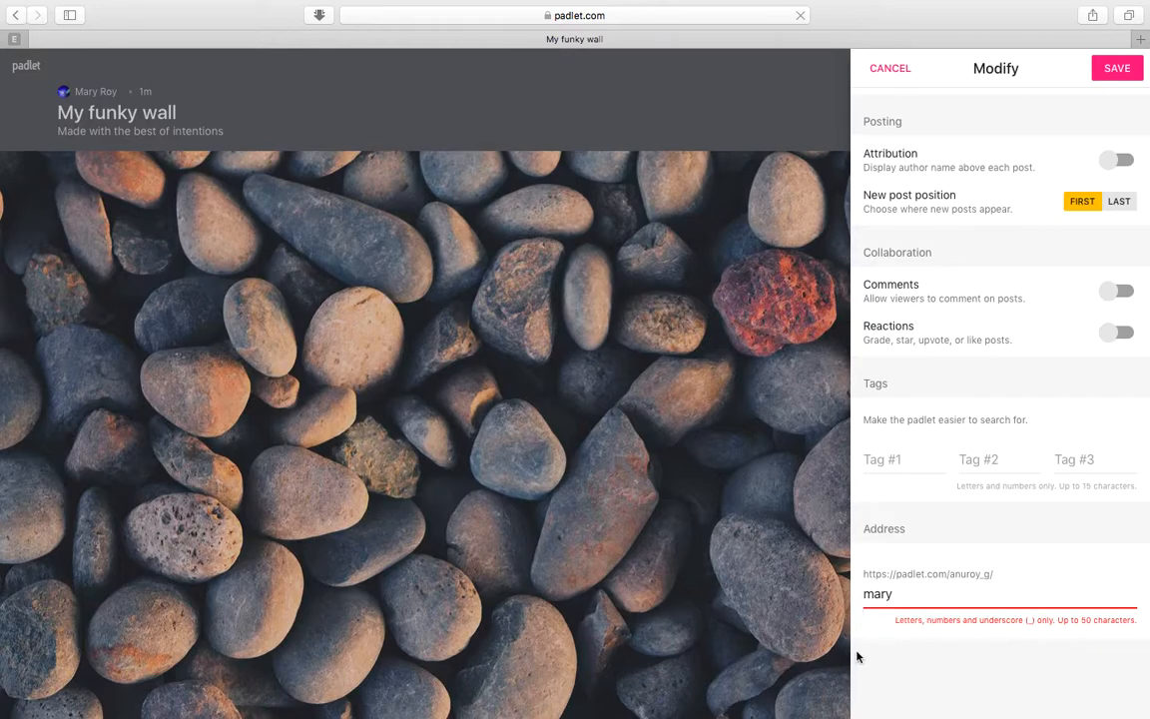
{"action": "type", "text": "roy"}
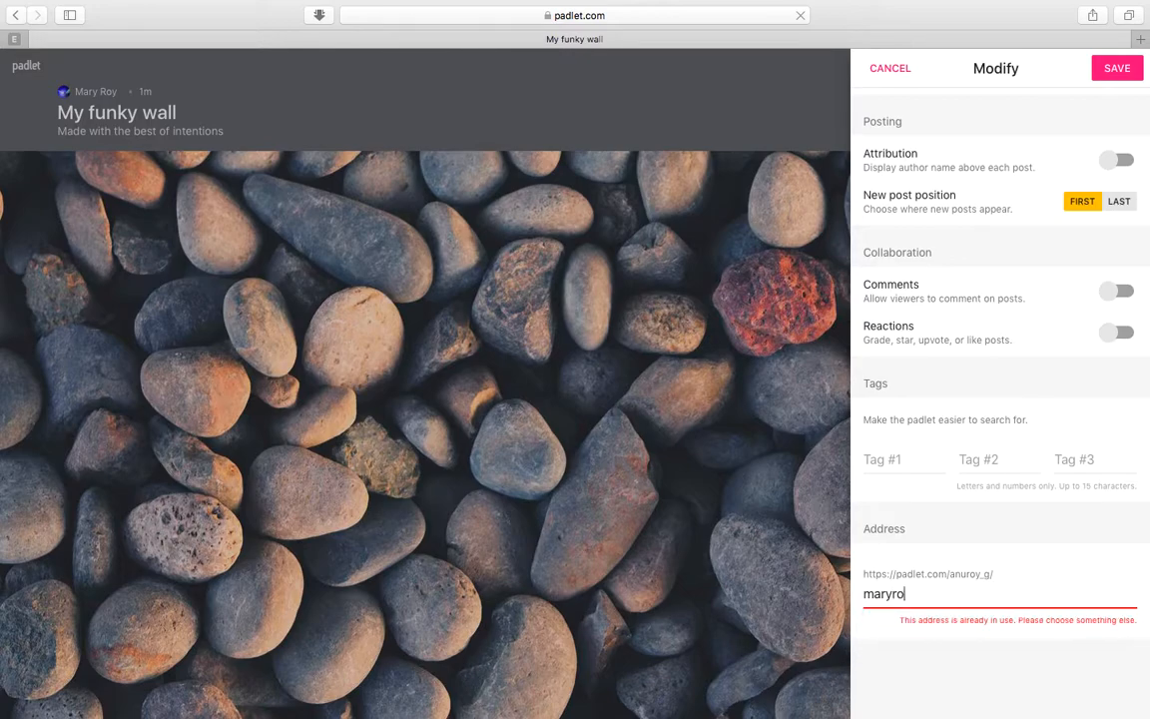
{"action": "left_click", "coordinate": [1115, 70]}
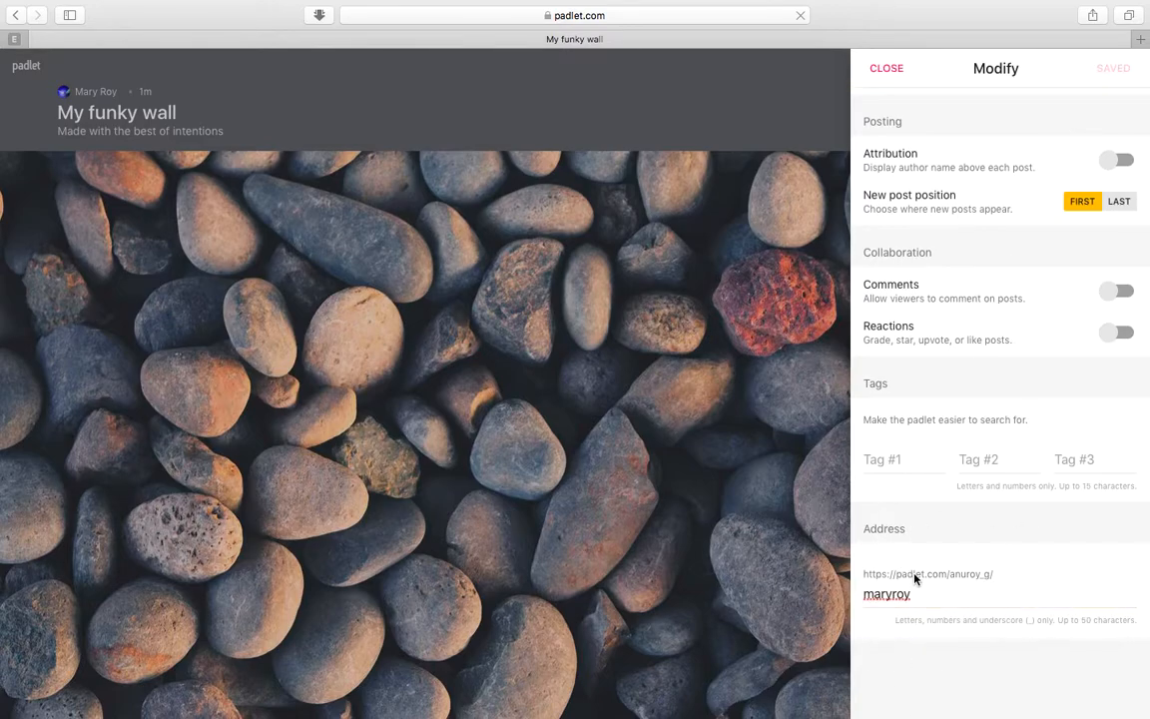
{"action": "left_click", "coordinate": [417, 424]}
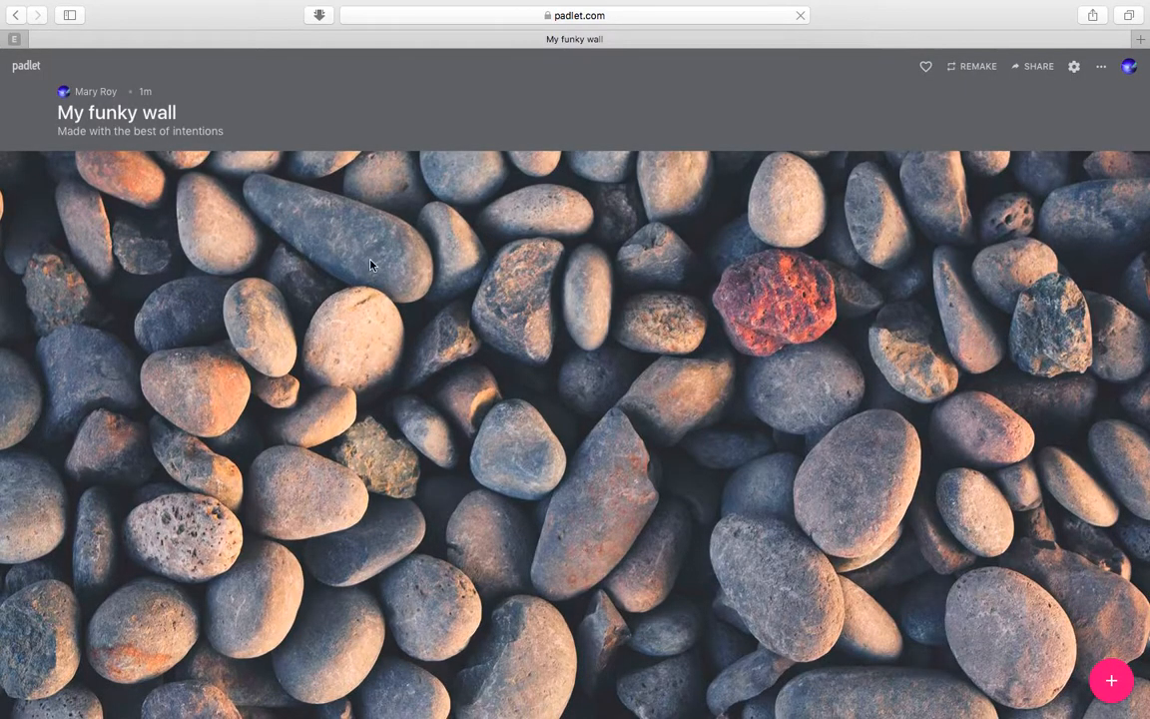
Step: Add a post titled "what is pallet?" to the funky wall
{"action": "double_click", "coordinate": [406, 261]}
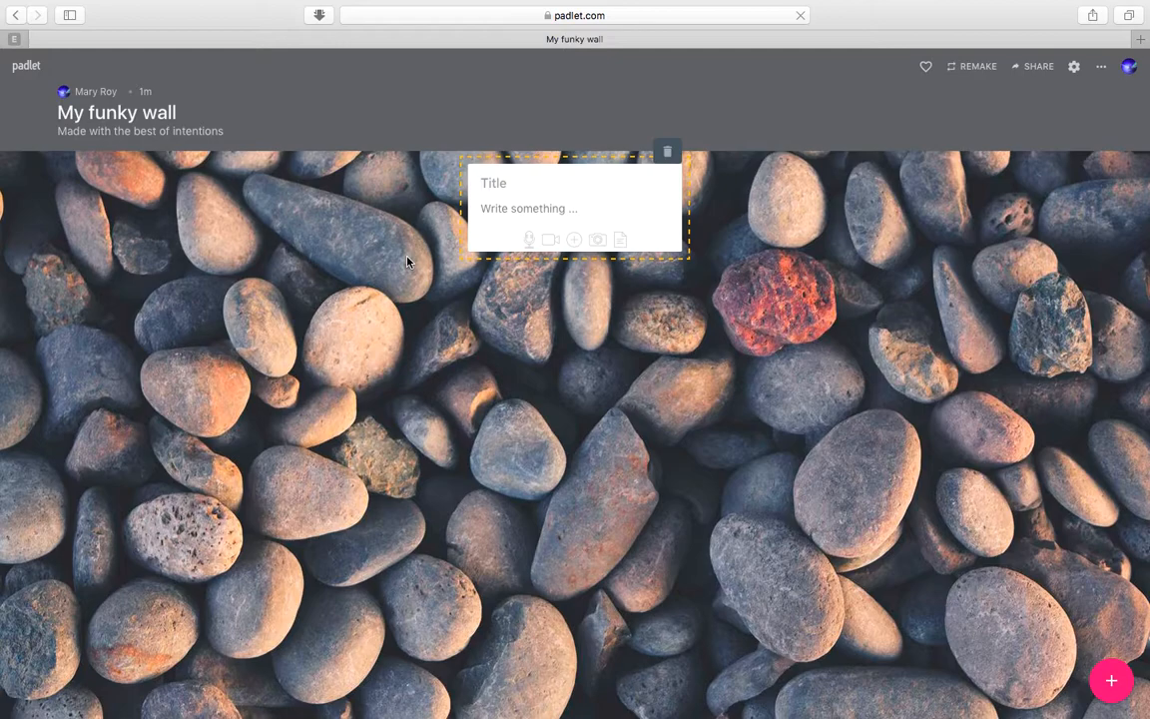
{"action": "type", "text": "what is padlet?"}
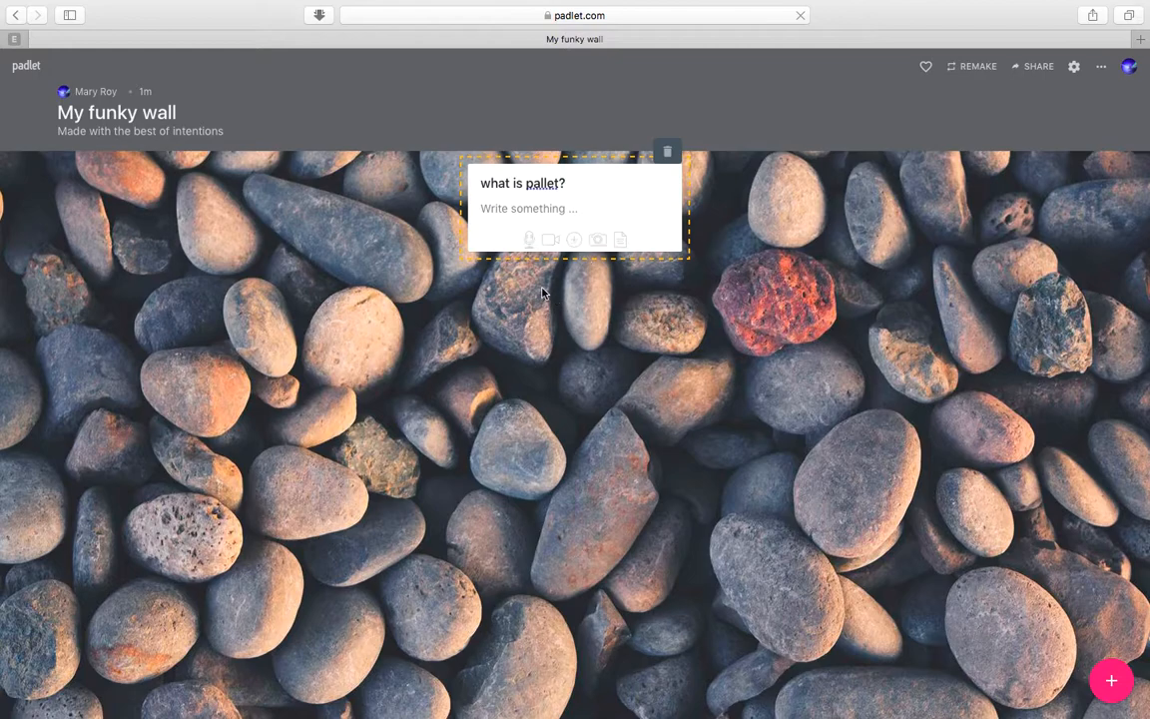
{"action": "left_click", "coordinate": [506, 357]}
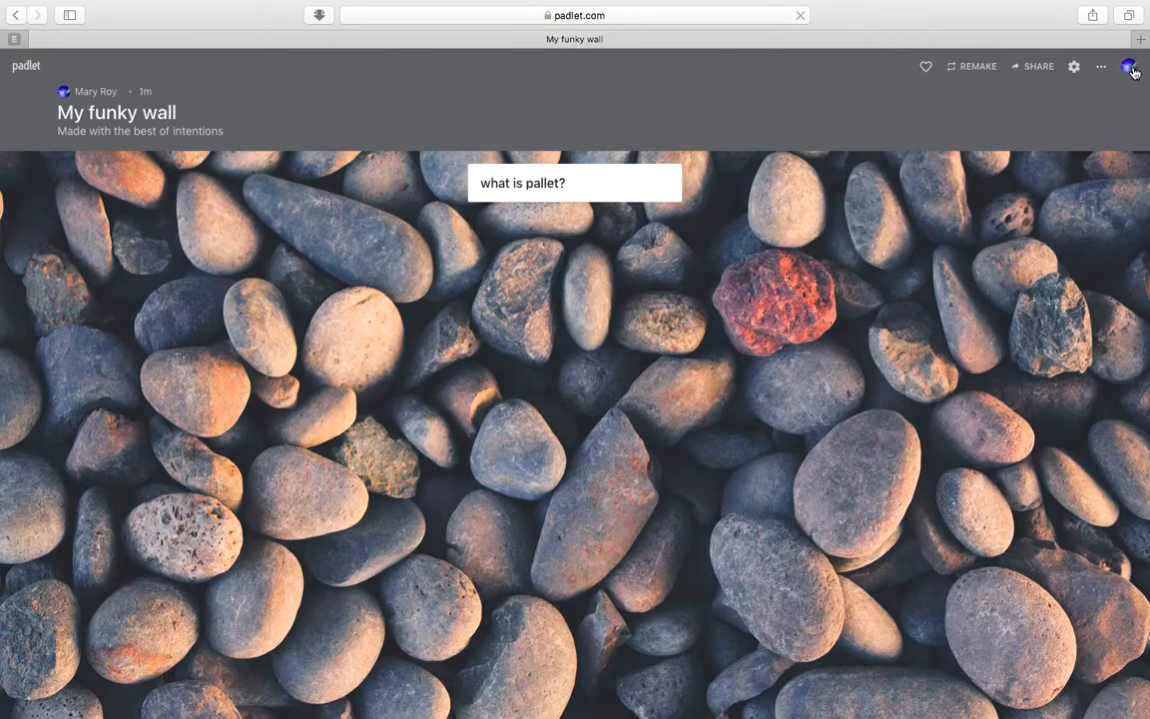
Step: Browse the list of own padlets and open the "IGCSE - SCIENCE FAIR THEMES" padlet
{"action": "left_click", "coordinate": [1128, 66]}
{"action": "scroll", "coordinate": [1012, 221], "scroll_direction": "down", "scroll_amount": 10}
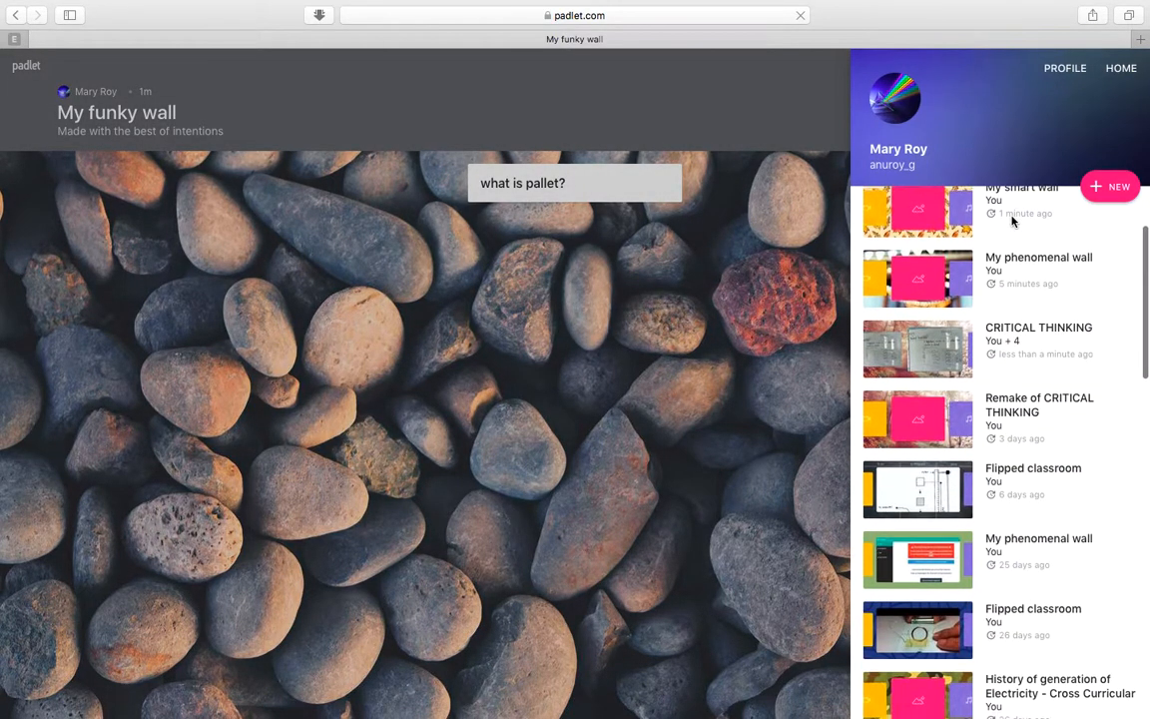
{"action": "scroll", "coordinate": [1012, 221], "scroll_direction": "down", "scroll_amount": 2}
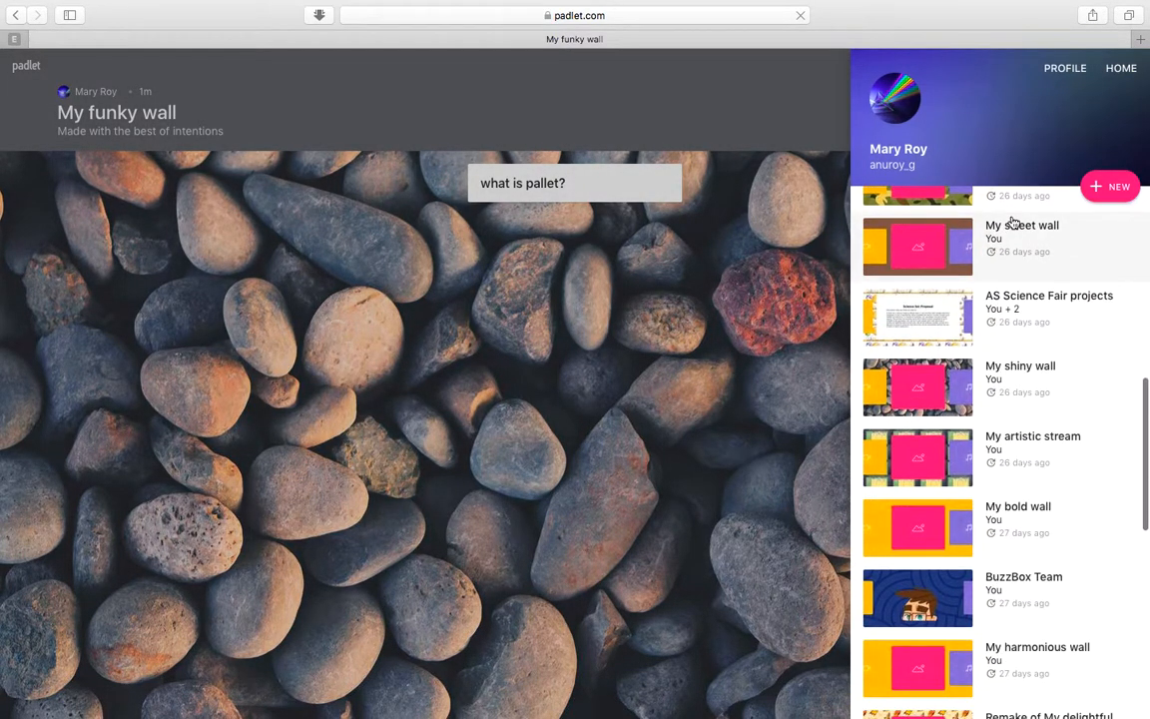
{"action": "scroll", "coordinate": [1013, 222], "scroll_direction": "down", "scroll_amount": 2}
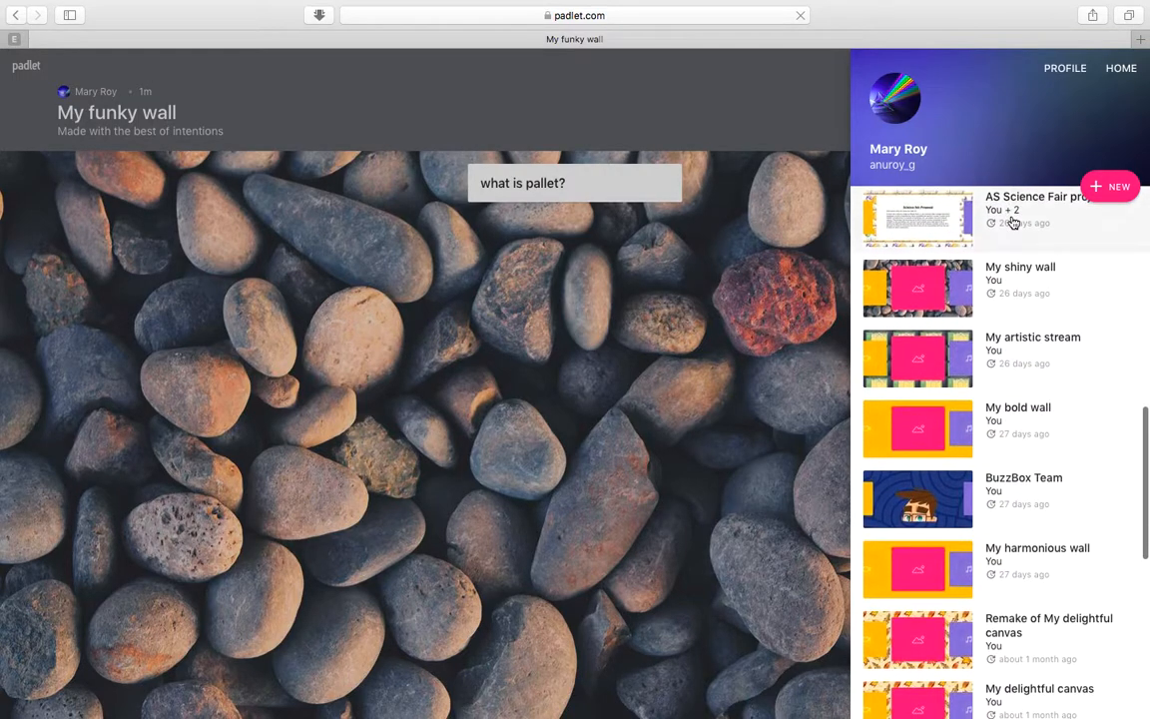
{"action": "scroll", "coordinate": [976, 401], "scroll_direction": "down", "scroll_amount": 5}
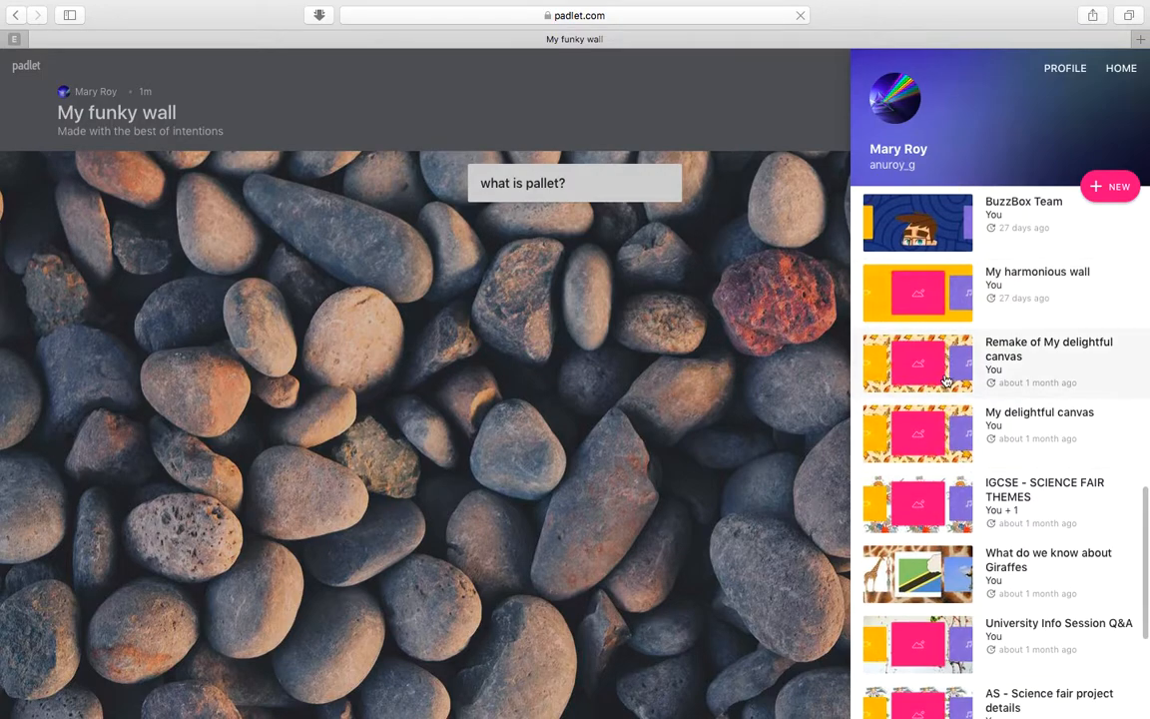
{"action": "scroll", "coordinate": [984, 441], "scroll_direction": "down", "scroll_amount": 5}
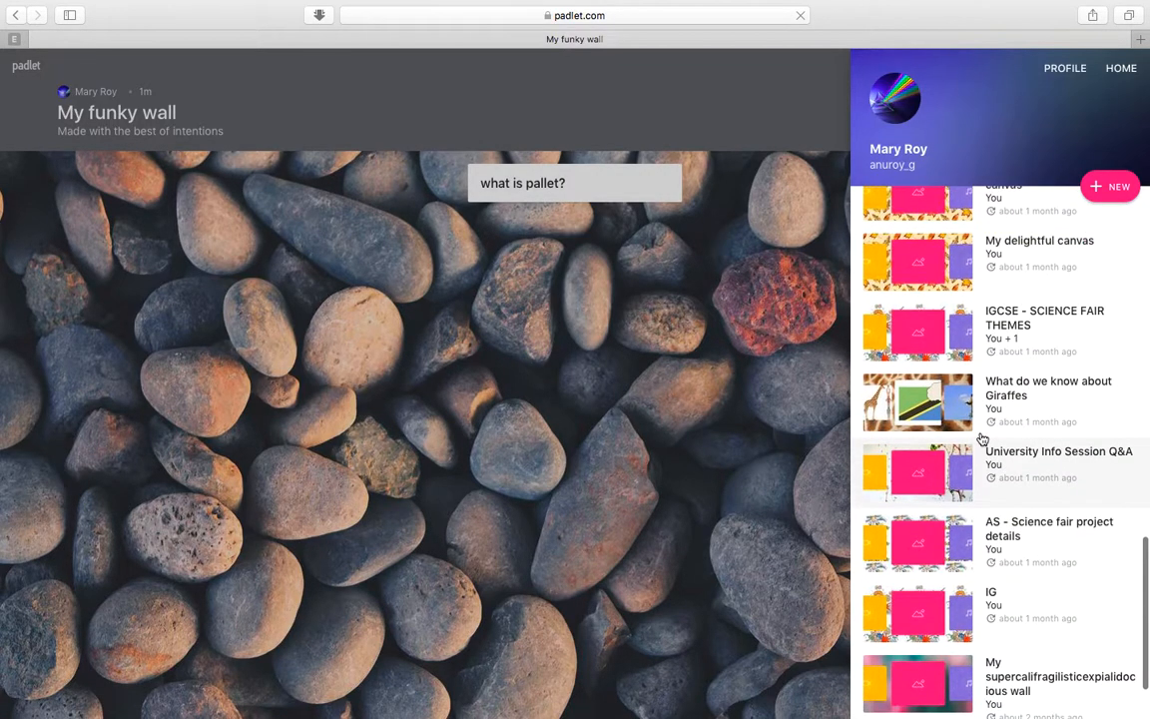
{"action": "left_click", "coordinate": [946, 343]}
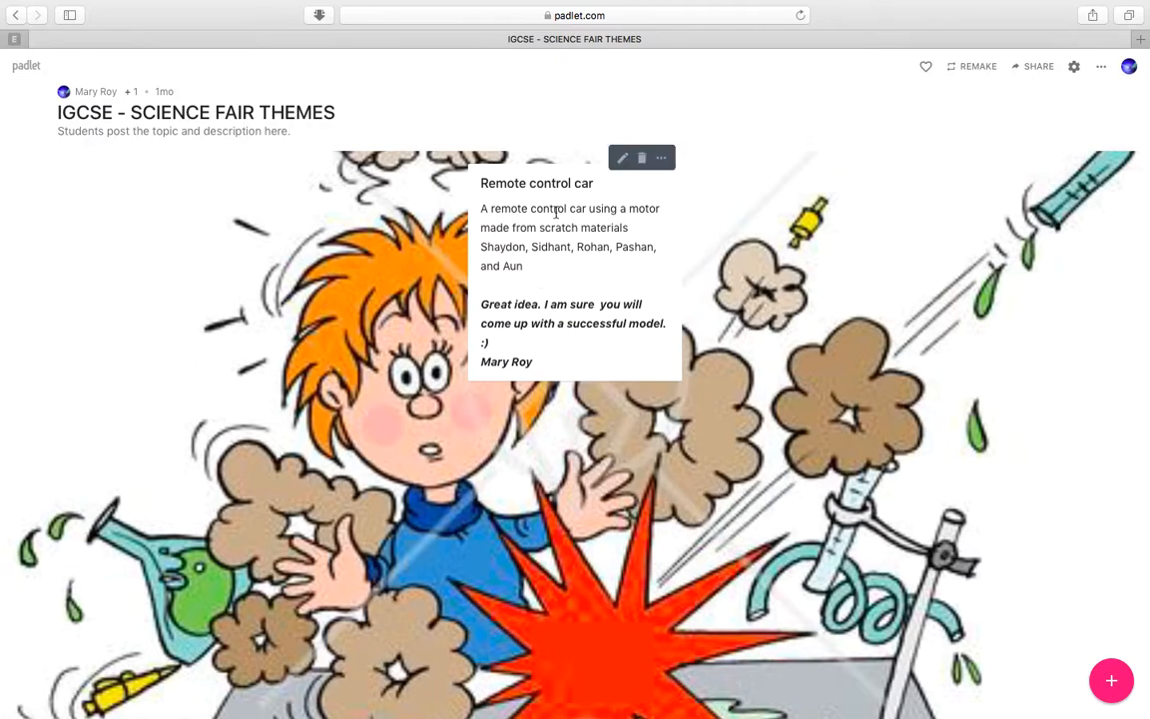
Step: View the two "Flipped classroom" padlets from the padlet list: first the acceleration due to gravity one, and the one on making an electric motor
{"action": "left_click", "coordinate": [1132, 70]}
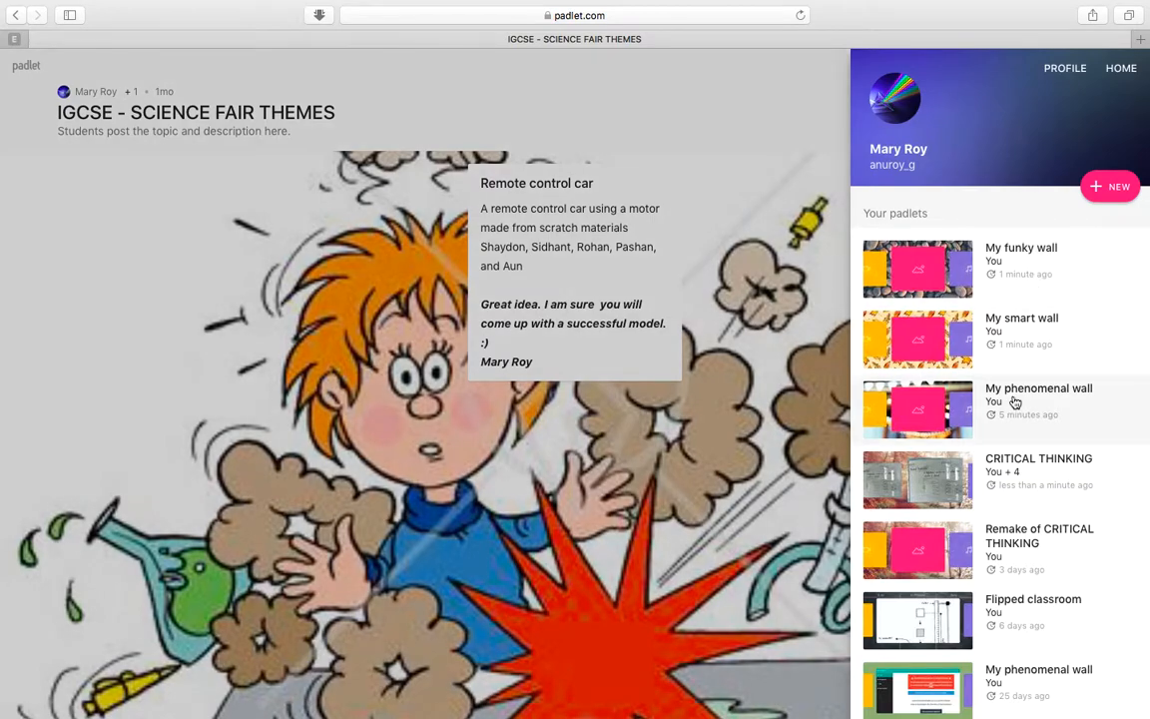
{"action": "scroll", "coordinate": [1015, 403], "scroll_direction": "down", "scroll_amount": 3}
{"action": "left_click", "coordinate": [866, 451]}
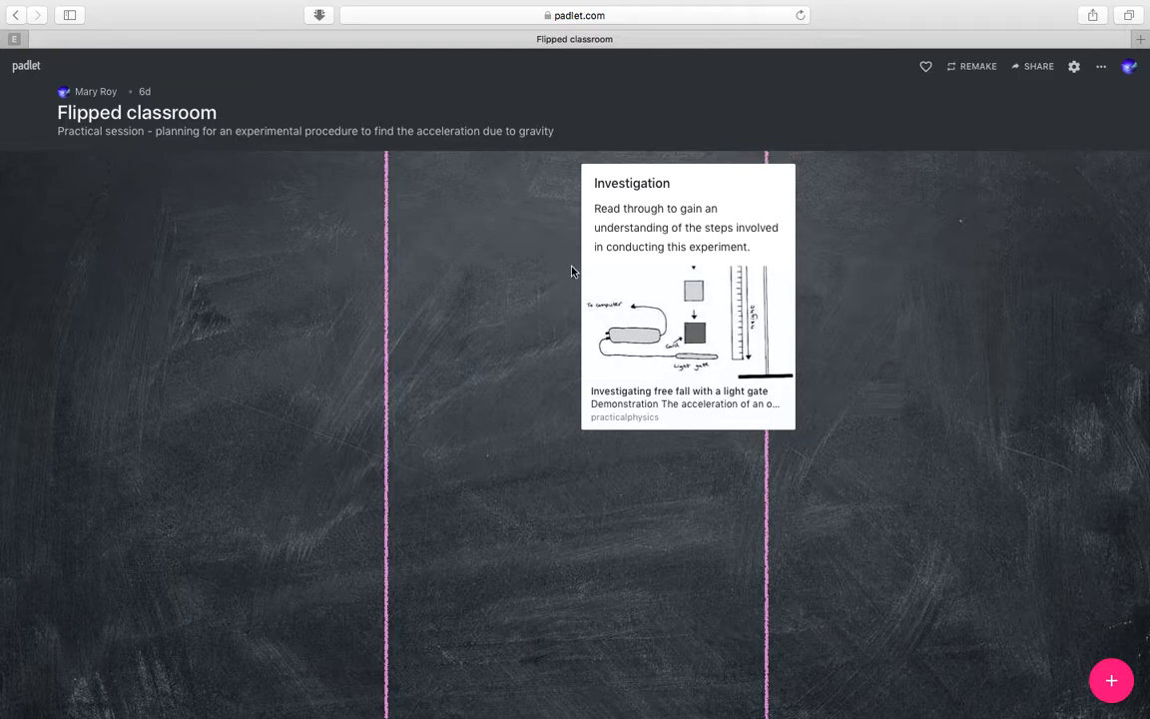
{"action": "left_click", "coordinate": [1130, 67]}
{"action": "scroll", "coordinate": [993, 412], "scroll_direction": "down", "scroll_amount": 5}
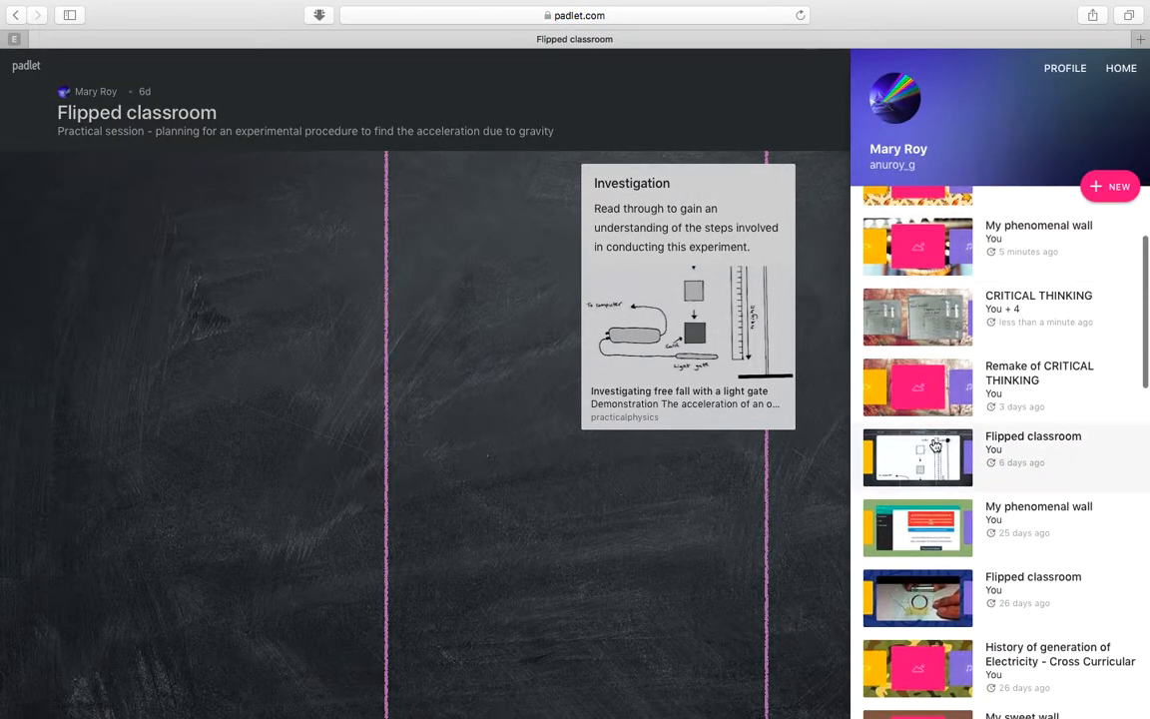
{"action": "left_click", "coordinate": [966, 514]}
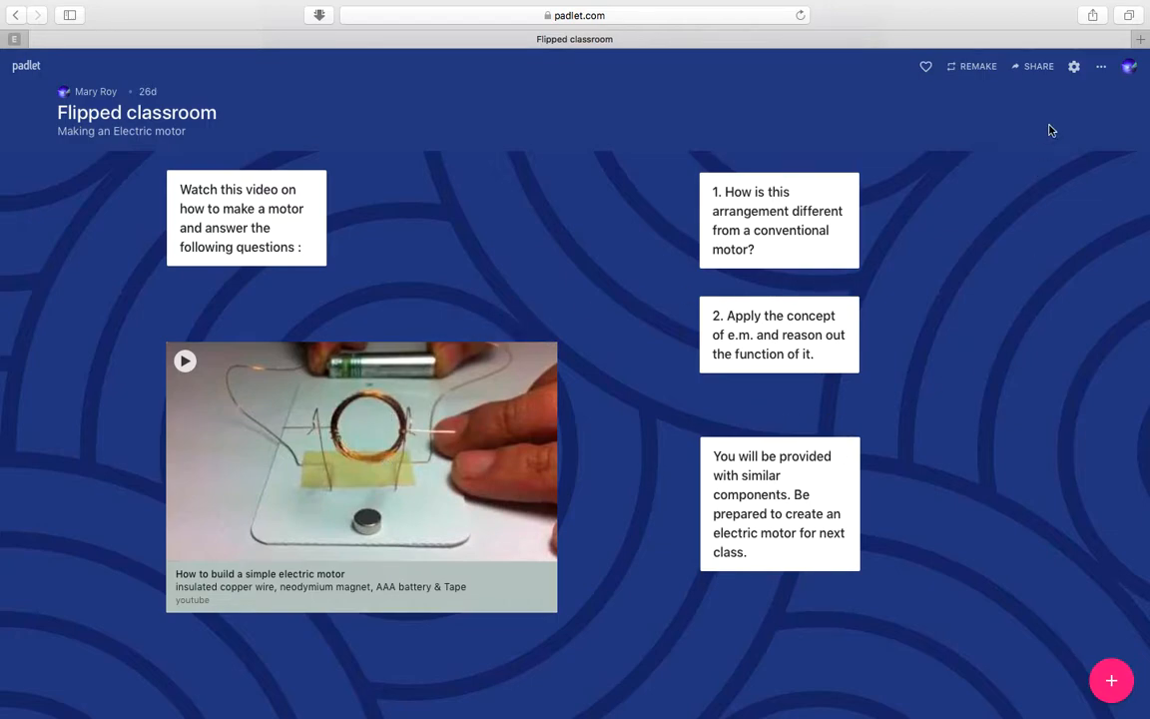
Step: View the "Remake of CRITICAL THINKING" padlet and the original "CRITICAL THINKING" padlet with its task columns and picture
{"action": "left_click", "coordinate": [1130, 68]}
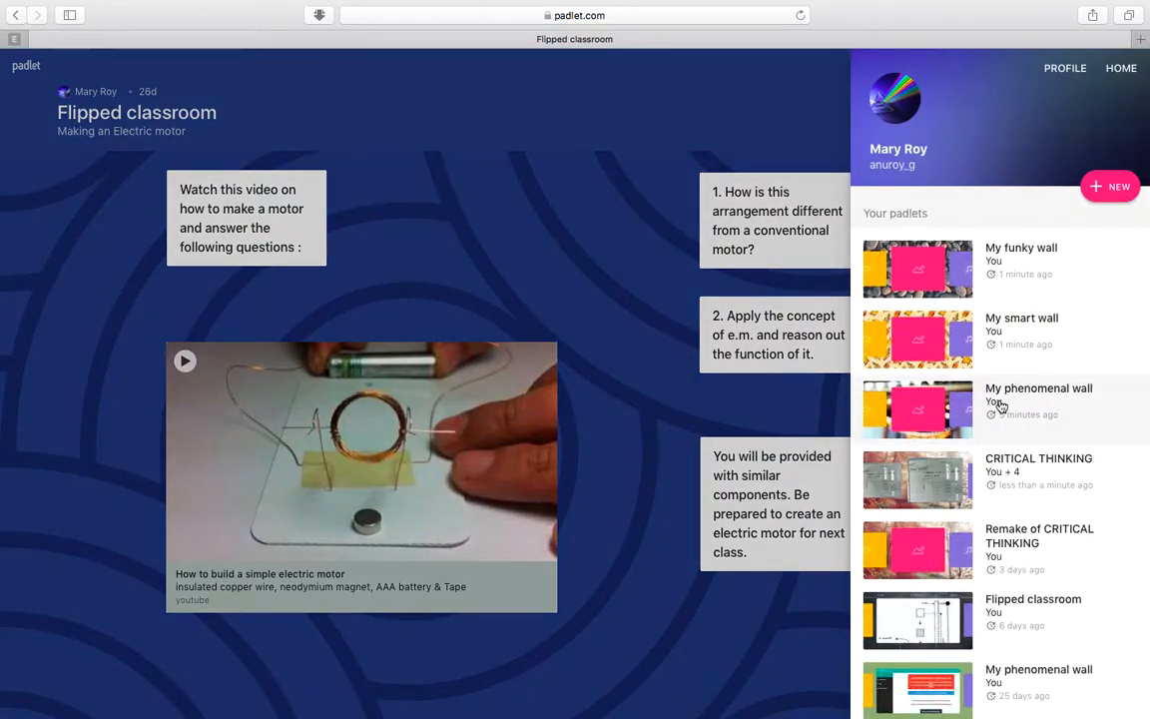
{"action": "scroll", "coordinate": [999, 467], "scroll_direction": "down", "scroll_amount": 3}
{"action": "left_click", "coordinate": [958, 439]}
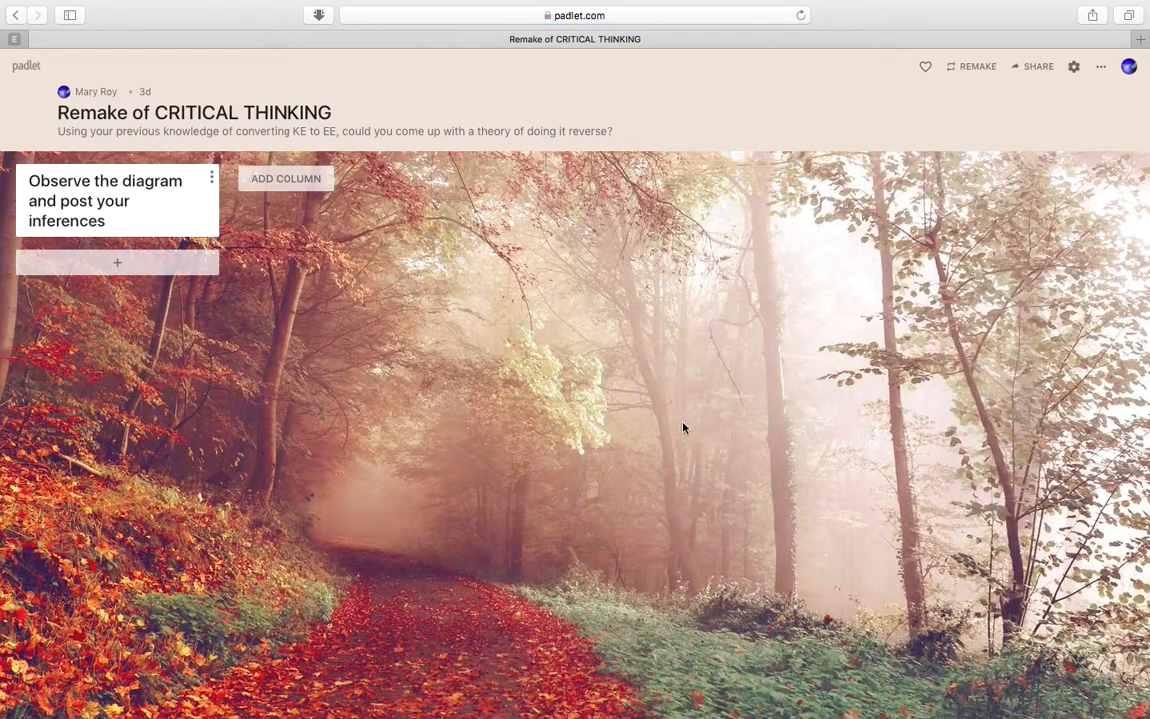
{"action": "left_click", "coordinate": [1128, 66]}
{"action": "scroll", "coordinate": [1056, 386], "scroll_direction": "down", "scroll_amount": 3}
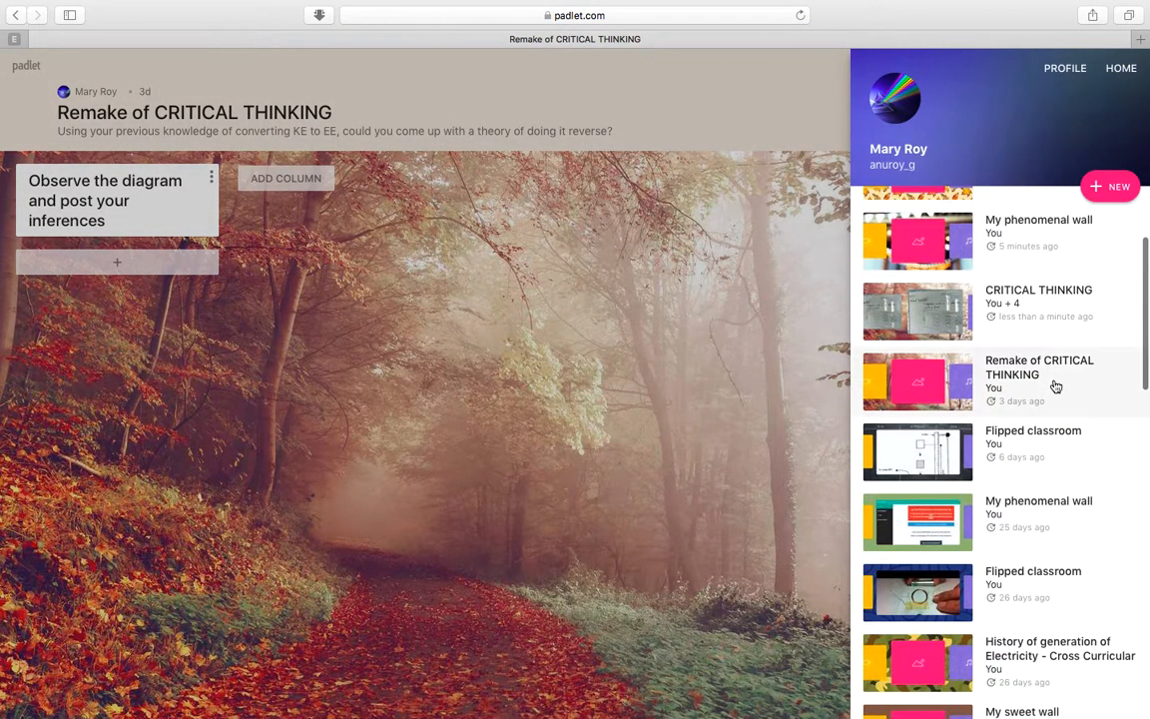
{"action": "left_click", "coordinate": [949, 304]}
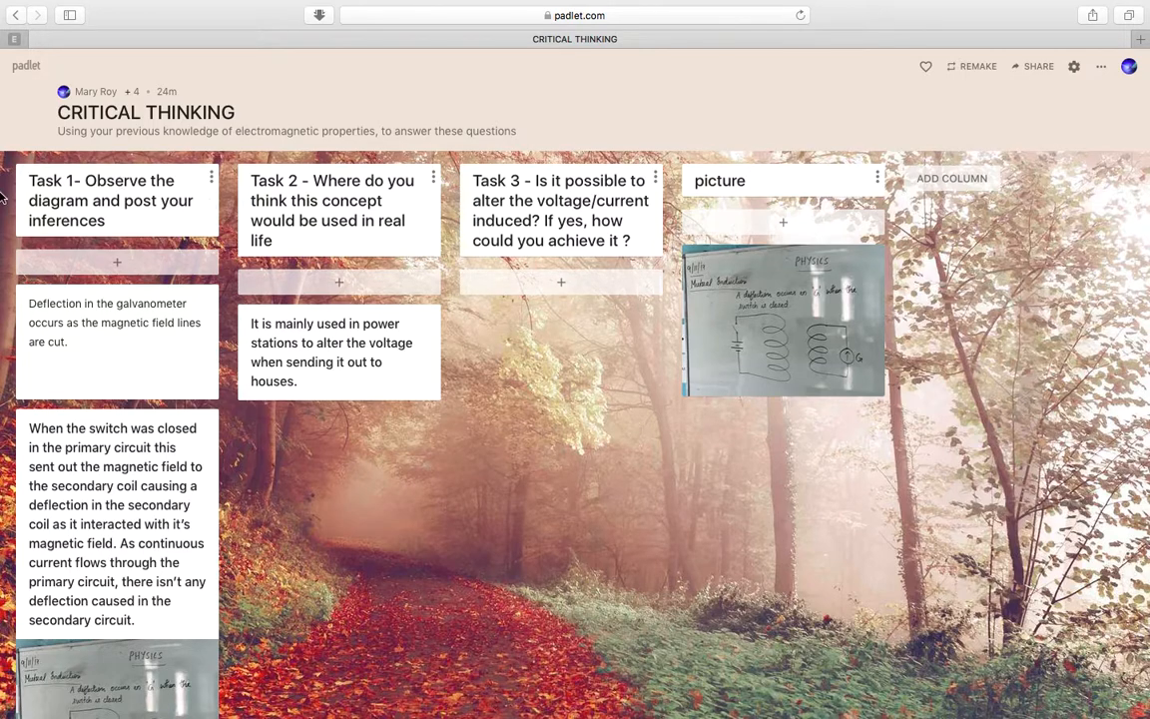
{"action": "mouse_move", "coordinate": [1, 193]}
{"action": "mouse_move", "coordinate": [759, 373]}
Step: Open the "History of generation of Electricity - Cross Curricular" padlet and look through its posts
{"action": "left_click", "coordinate": [1129, 70]}
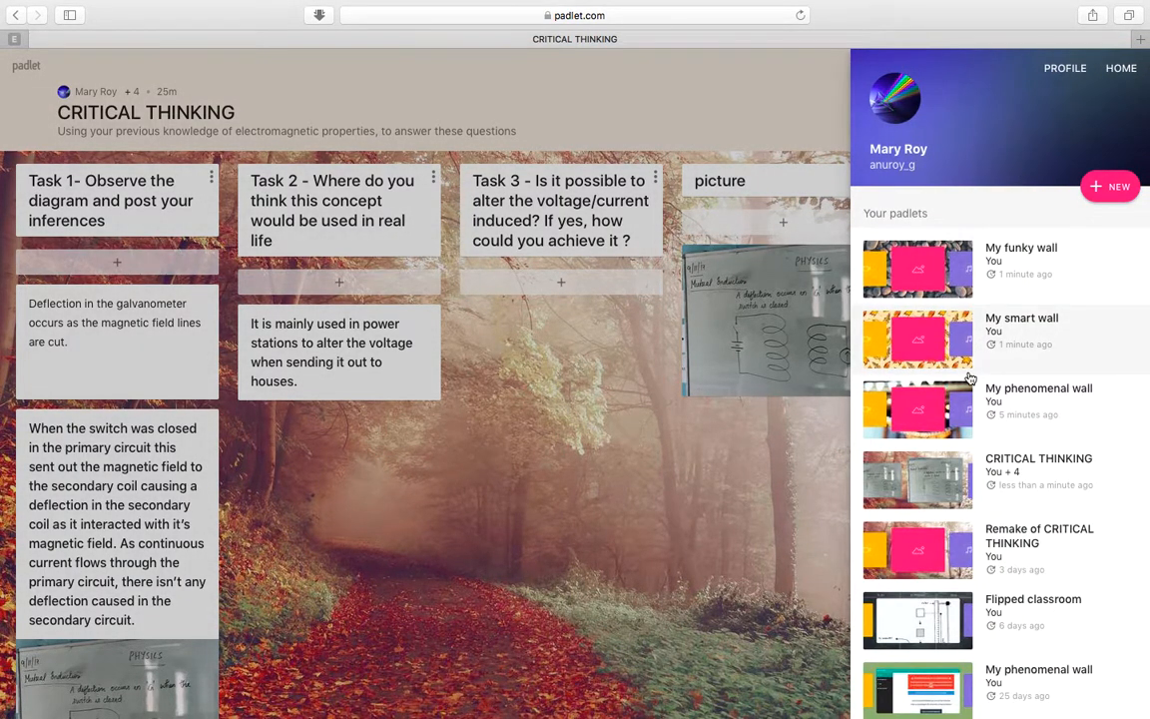
{"action": "scroll", "coordinate": [969, 459], "scroll_direction": "down", "scroll_amount": 5}
{"action": "scroll", "coordinate": [969, 540], "scroll_direction": "down", "scroll_amount": 3}
{"action": "left_click", "coordinate": [936, 369]}
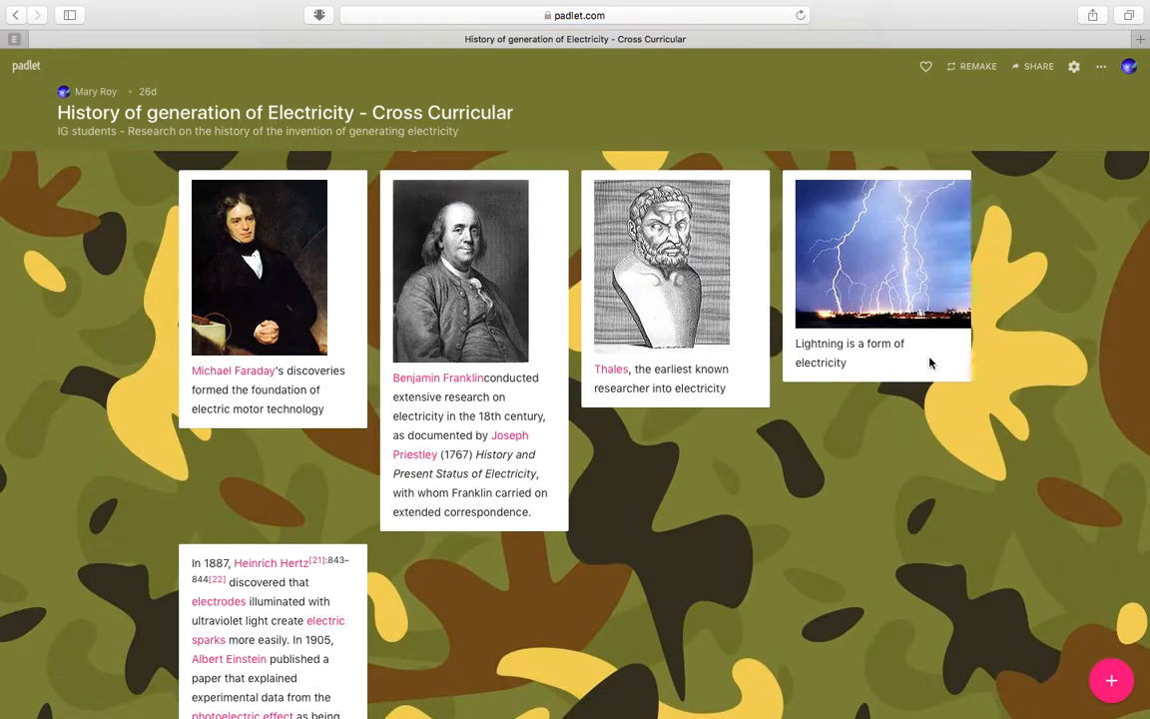
{"action": "scroll", "coordinate": [930, 362], "scroll_direction": "down", "scroll_amount": 5}
{"action": "scroll", "coordinate": [930, 362], "scroll_direction": "up", "scroll_amount": 4}
{"action": "scroll", "coordinate": [929, 362], "scroll_direction": "up", "scroll_amount": 1}
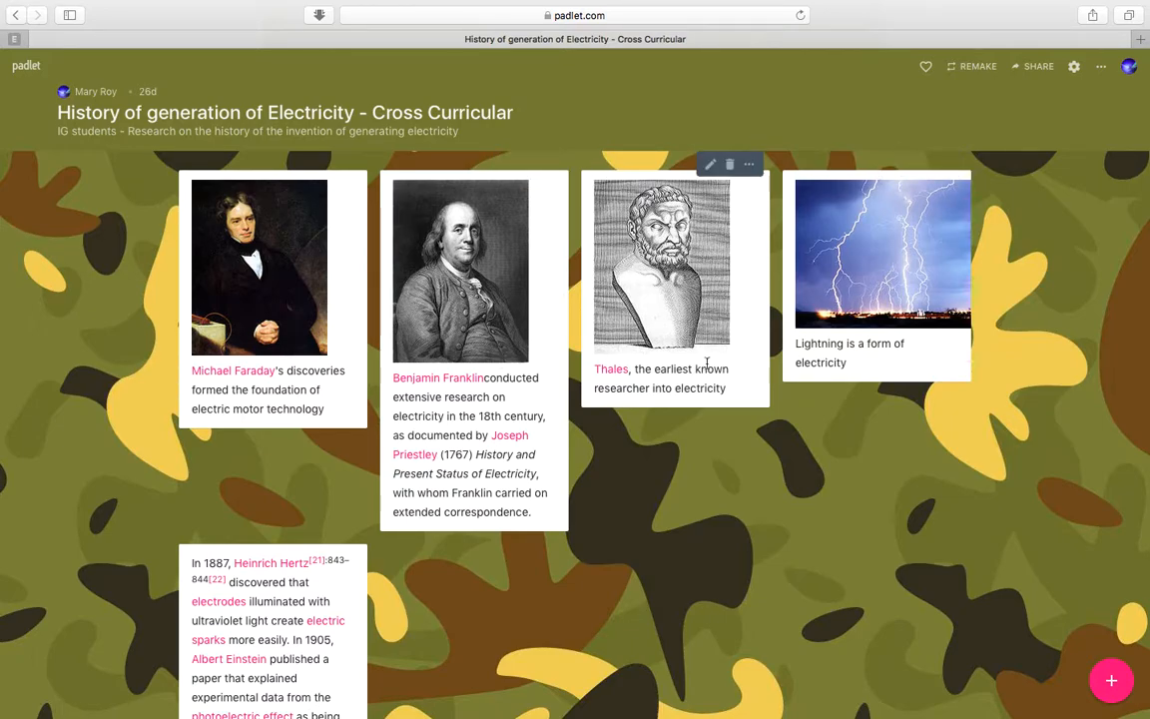
Step: Review the electricity padlet's modify settings and its wallpaper gallery, and close them without making changes
{"action": "left_click", "coordinate": [1074, 70]}
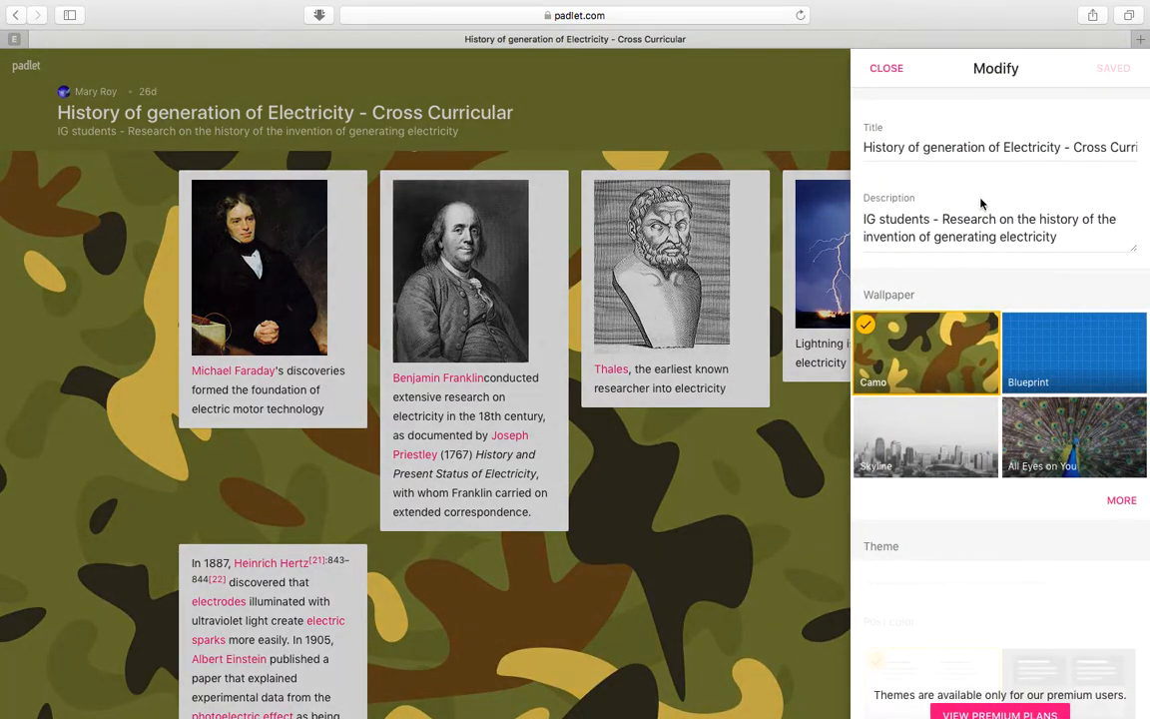
{"action": "scroll", "coordinate": [981, 203], "scroll_direction": "down", "scroll_amount": 10}
{"action": "scroll", "coordinate": [980, 203], "scroll_direction": "down", "scroll_amount": 10}
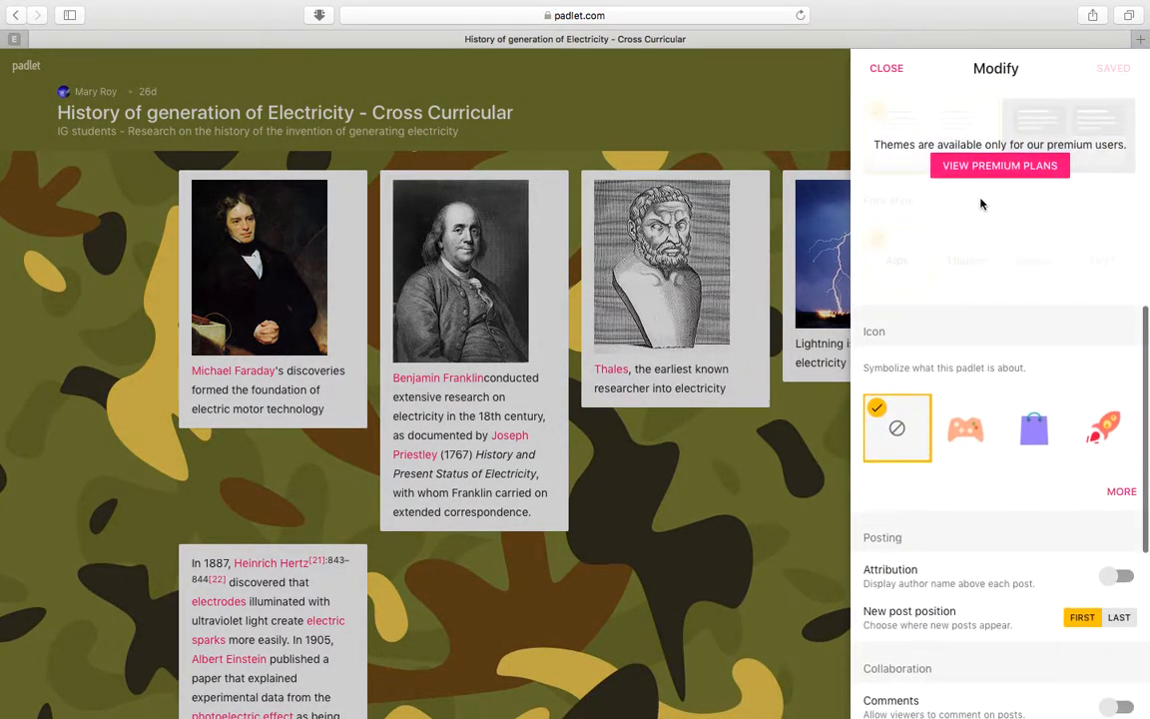
{"action": "scroll", "coordinate": [981, 202], "scroll_direction": "up", "scroll_amount": 20}
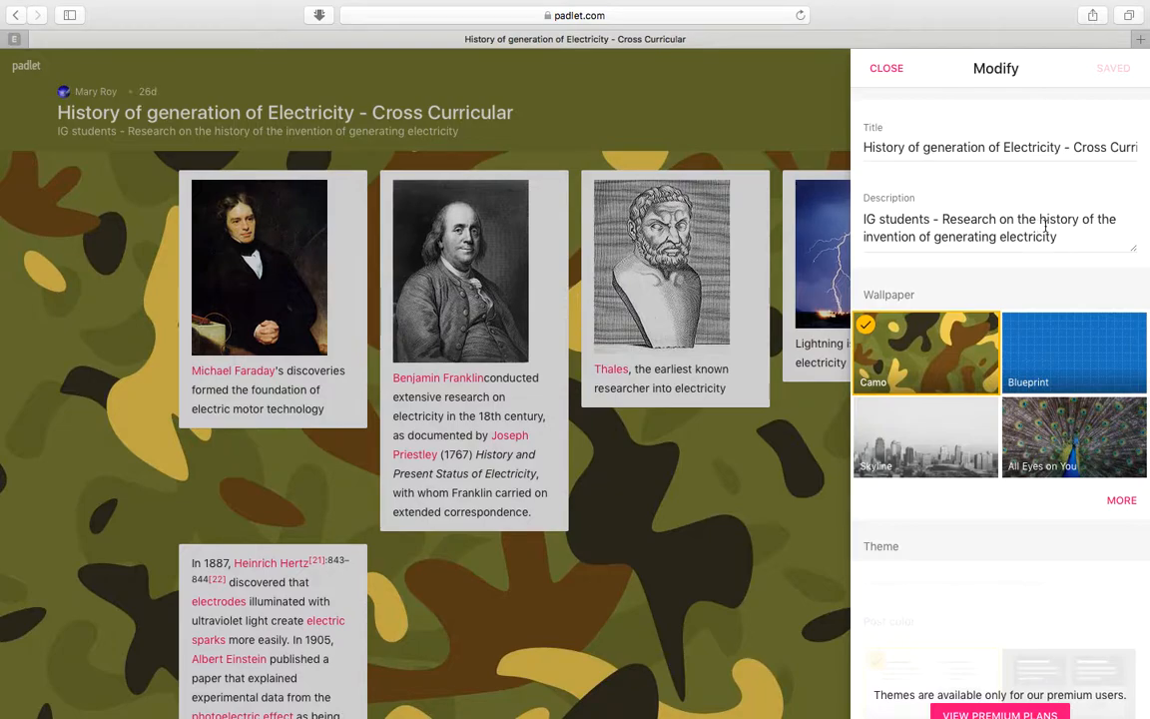
{"action": "left_click", "coordinate": [1123, 501]}
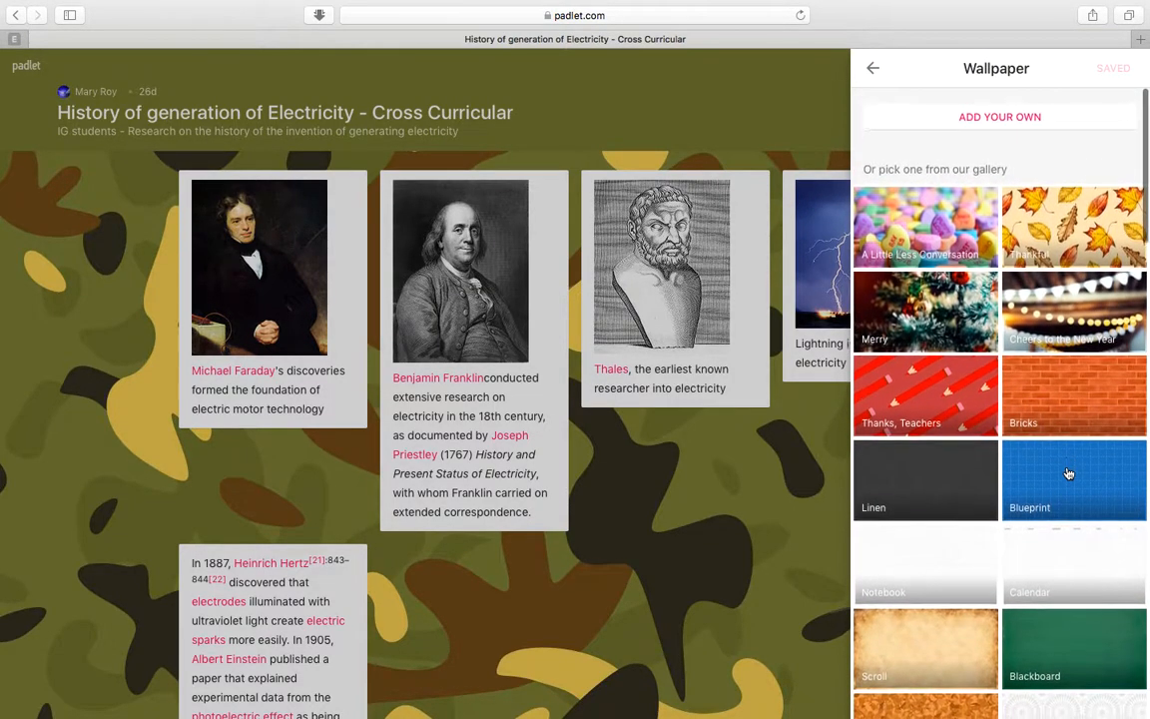
{"action": "left_click", "coordinate": [875, 69]}
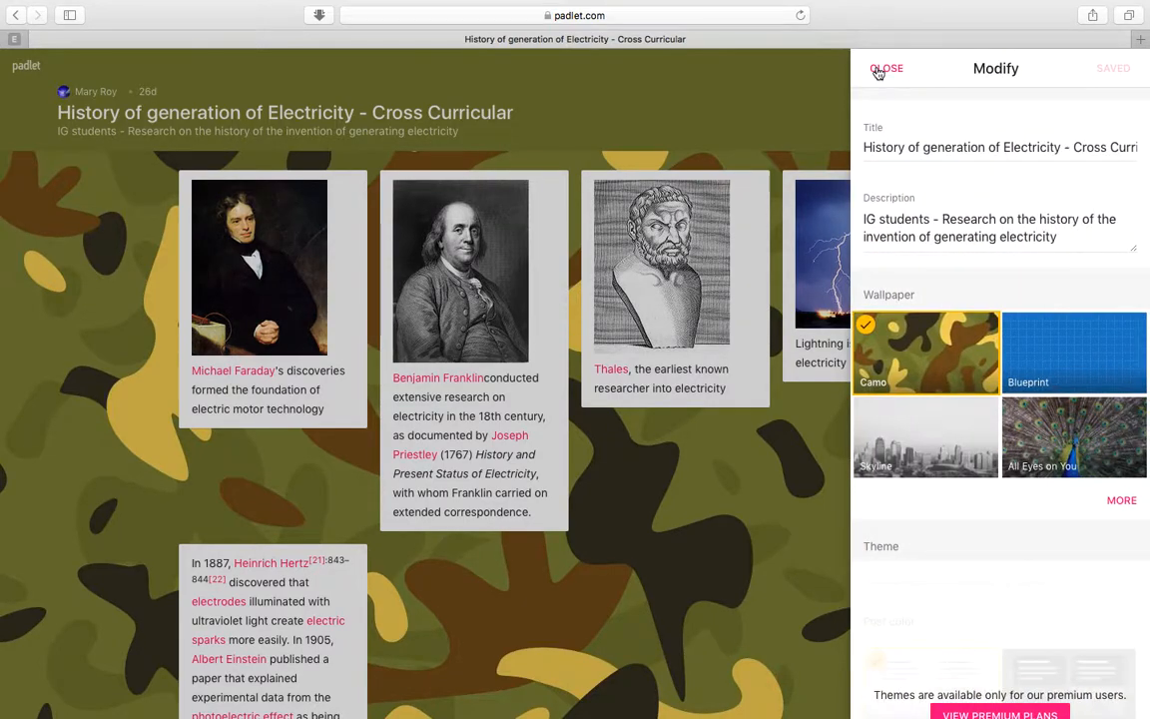
{"action": "left_click", "coordinate": [884, 70]}
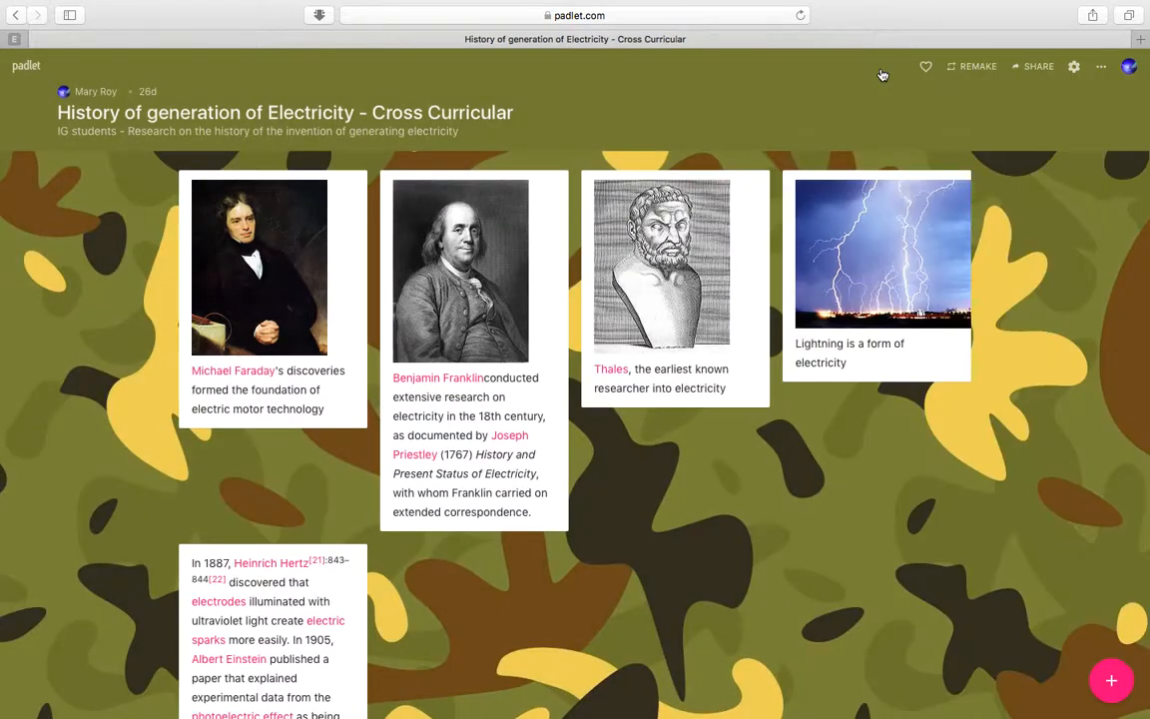
Step: Examine the electricity padlet's icon, posting, collaboration, tags and address settings, and close the settings
{"action": "left_click", "coordinate": [1075, 67]}
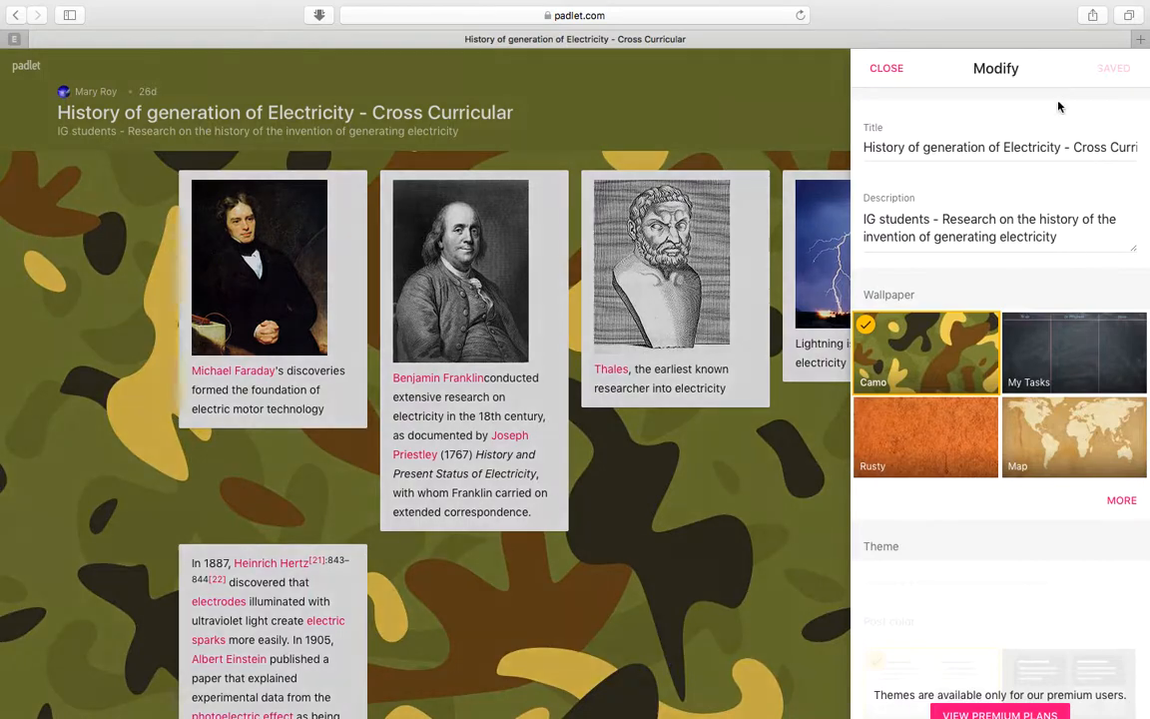
{"action": "scroll", "coordinate": [1018, 394], "scroll_direction": "down", "scroll_amount": 3}
{"action": "scroll", "coordinate": [1018, 394], "scroll_direction": "down", "scroll_amount": 10}
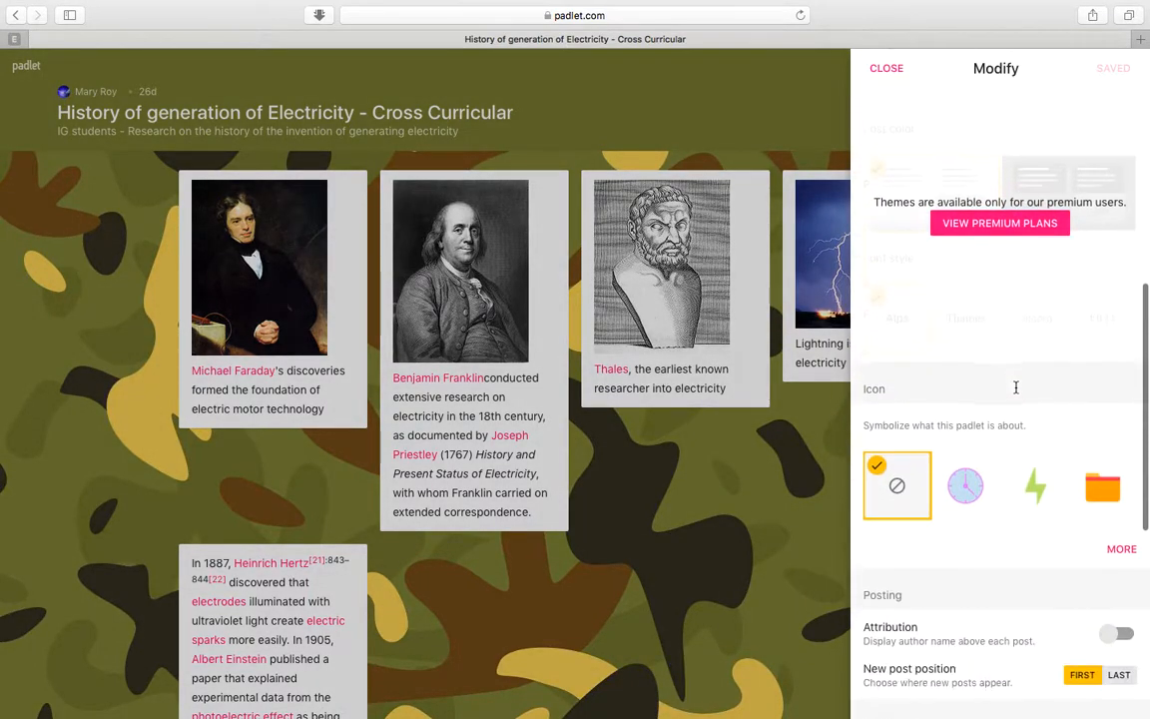
{"action": "scroll", "coordinate": [1017, 391], "scroll_direction": "down", "scroll_amount": 5}
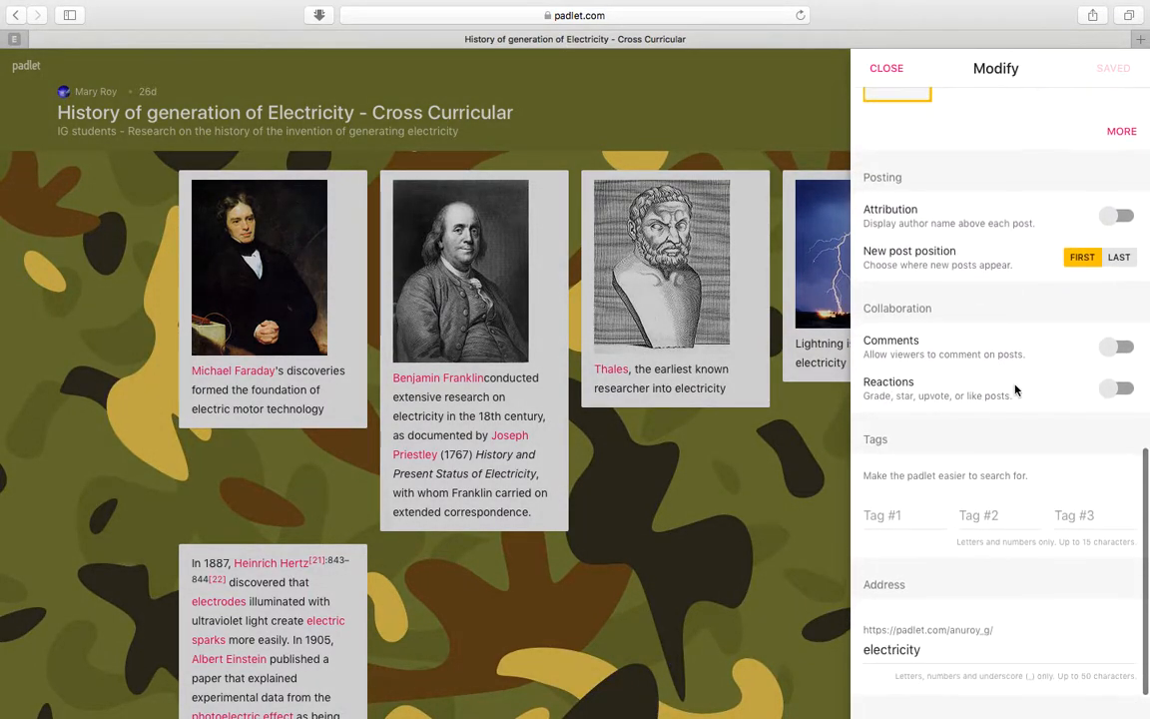
{"action": "scroll", "coordinate": [1016, 389], "scroll_direction": "up", "scroll_amount": 15}
{"action": "left_click", "coordinate": [885, 62]}
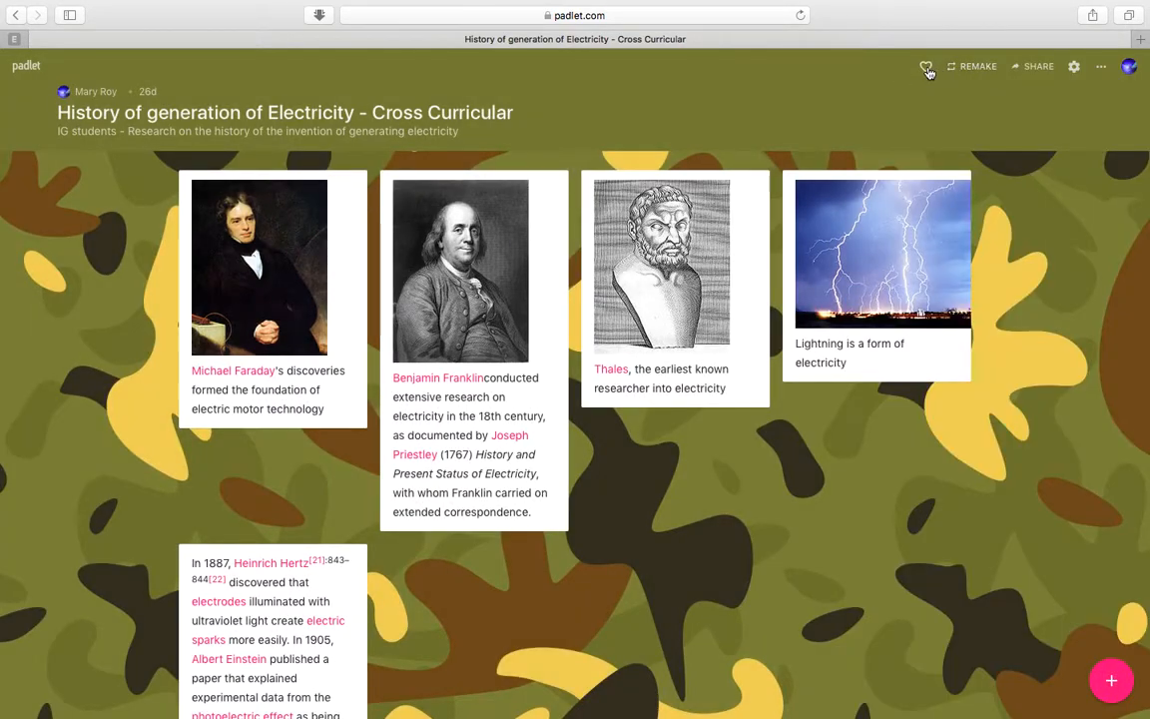
Step: Change the electricity padlet's format to Canvas and spread the Michael Faraday, Benjamin Franklin and Thales posts apart across the canvas
{"action": "left_click", "coordinate": [1100, 67]}
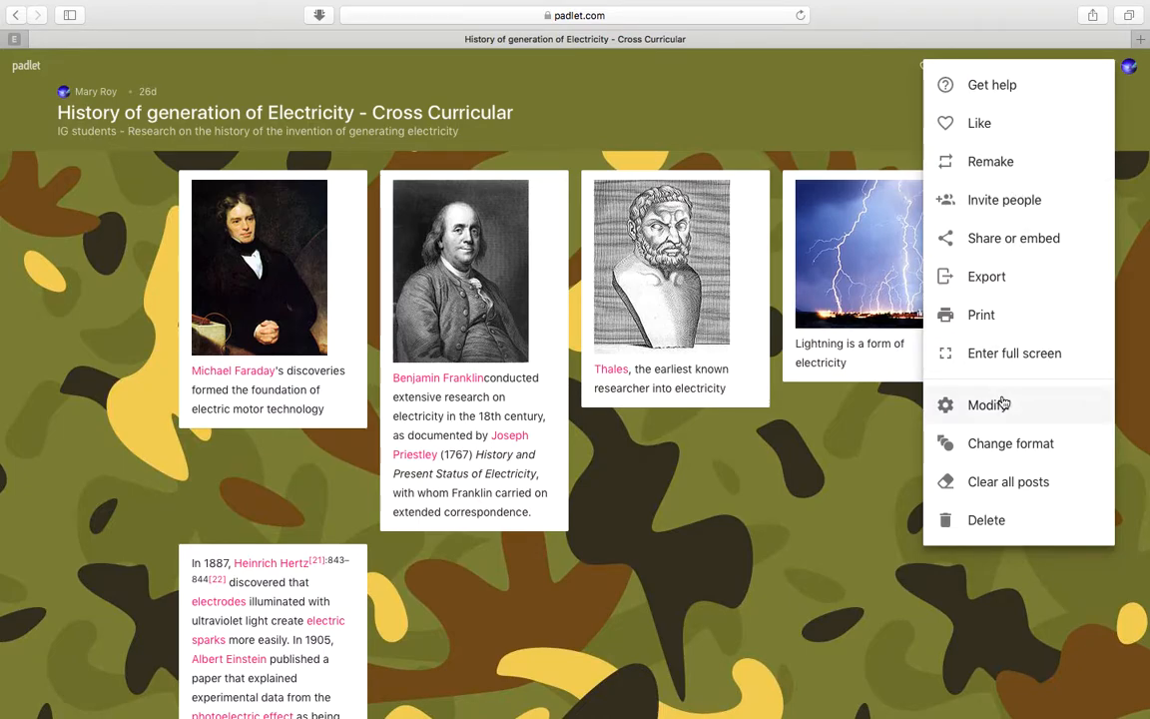
{"action": "left_click", "coordinate": [1008, 455]}
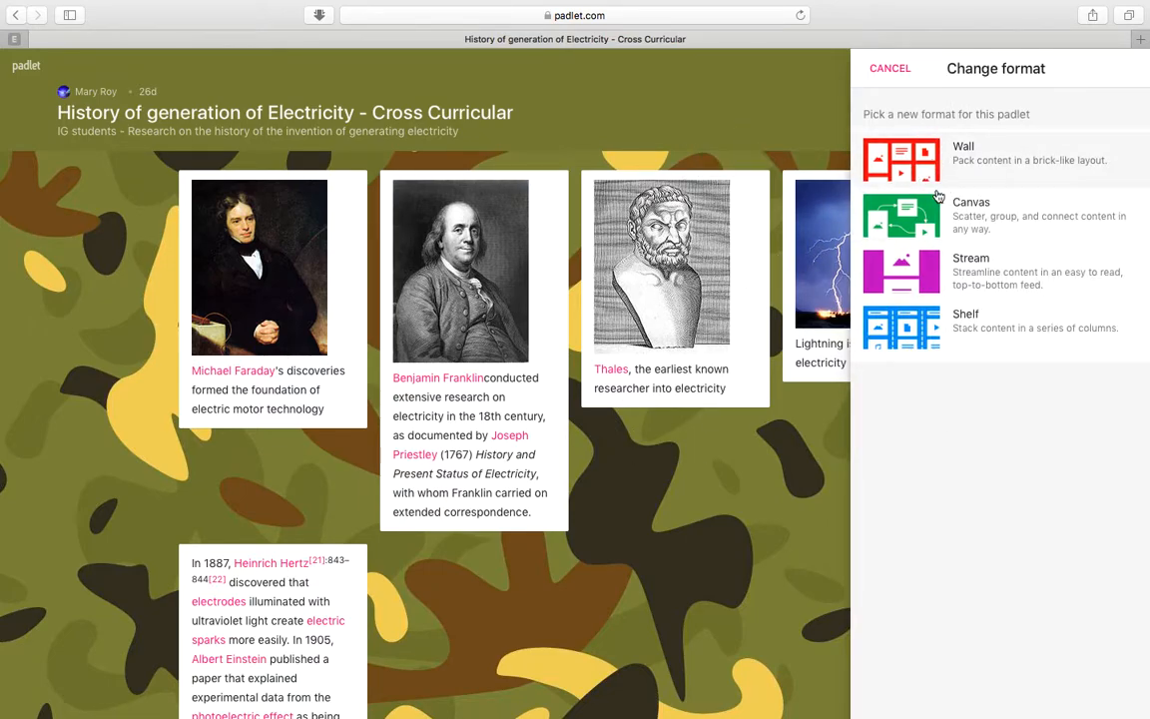
{"action": "left_click", "coordinate": [991, 222]}
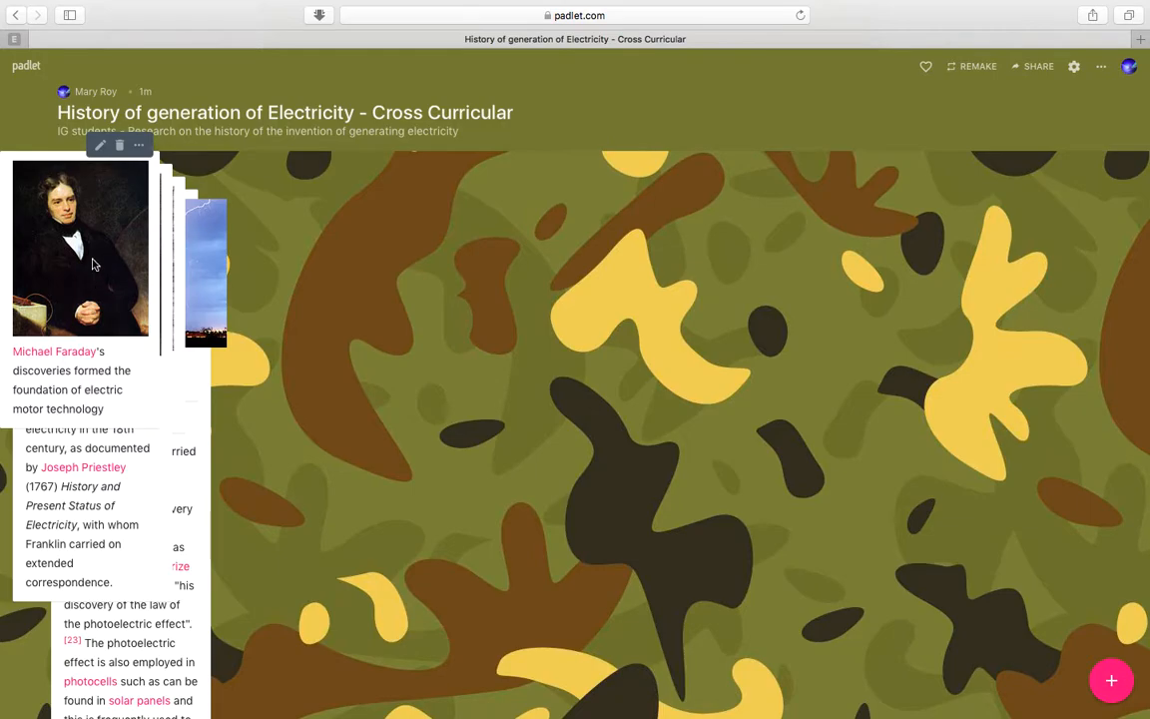
{"action": "left_click_drag", "start_coordinate": [90, 227], "coordinate": [702, 300]}
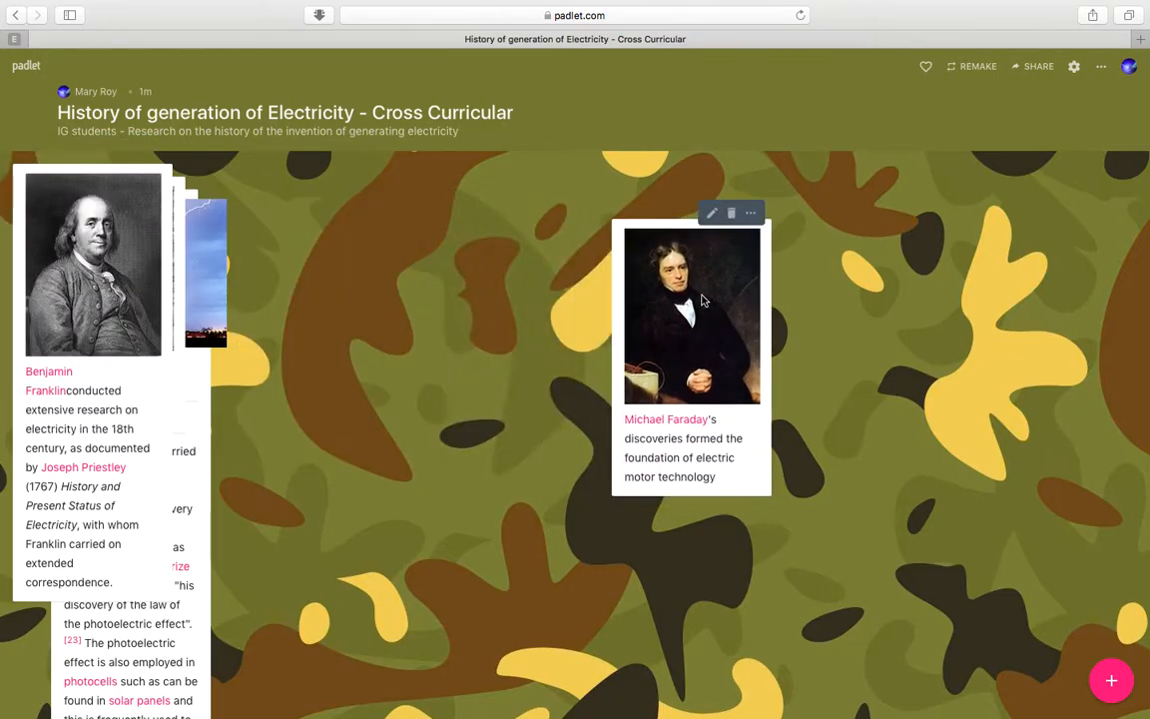
{"action": "left_click_drag", "start_coordinate": [90, 260], "coordinate": [415, 325]}
{"action": "left_click_drag", "start_coordinate": [116, 284], "coordinate": [896, 345]}
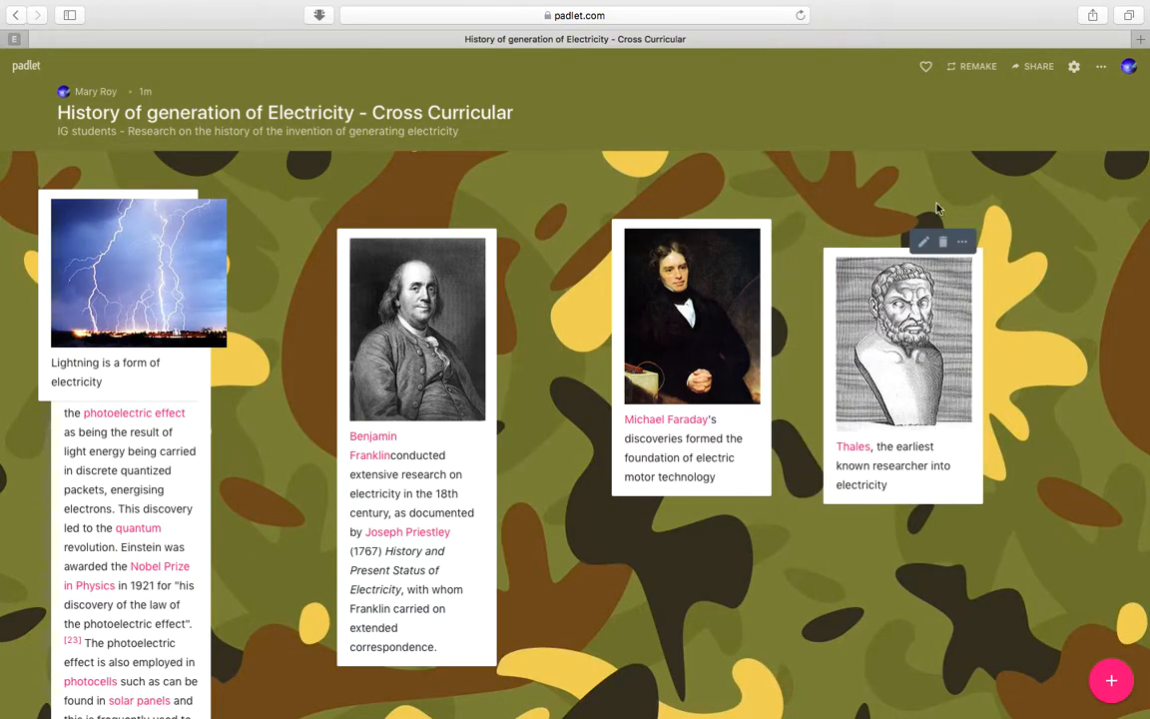
Step: Change the electricity padlet's format to Grid, check the arranged posts, and take the browser window out of full screen
{"action": "left_click", "coordinate": [1103, 68]}
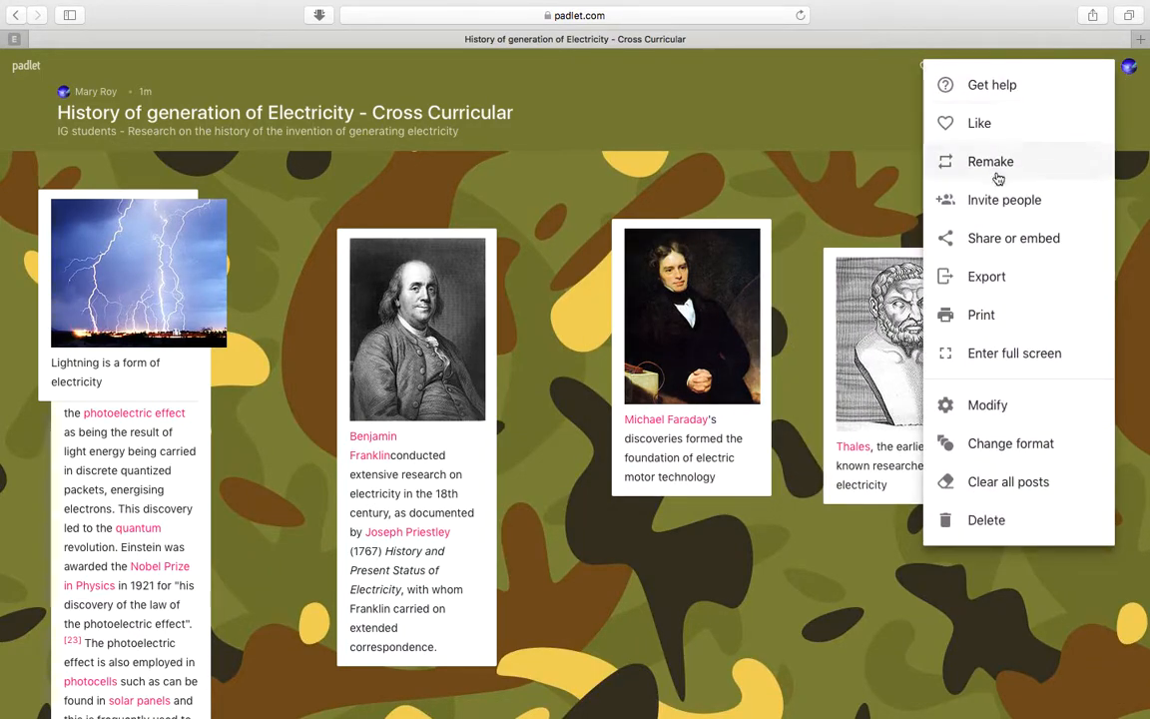
{"action": "left_click", "coordinate": [995, 442]}
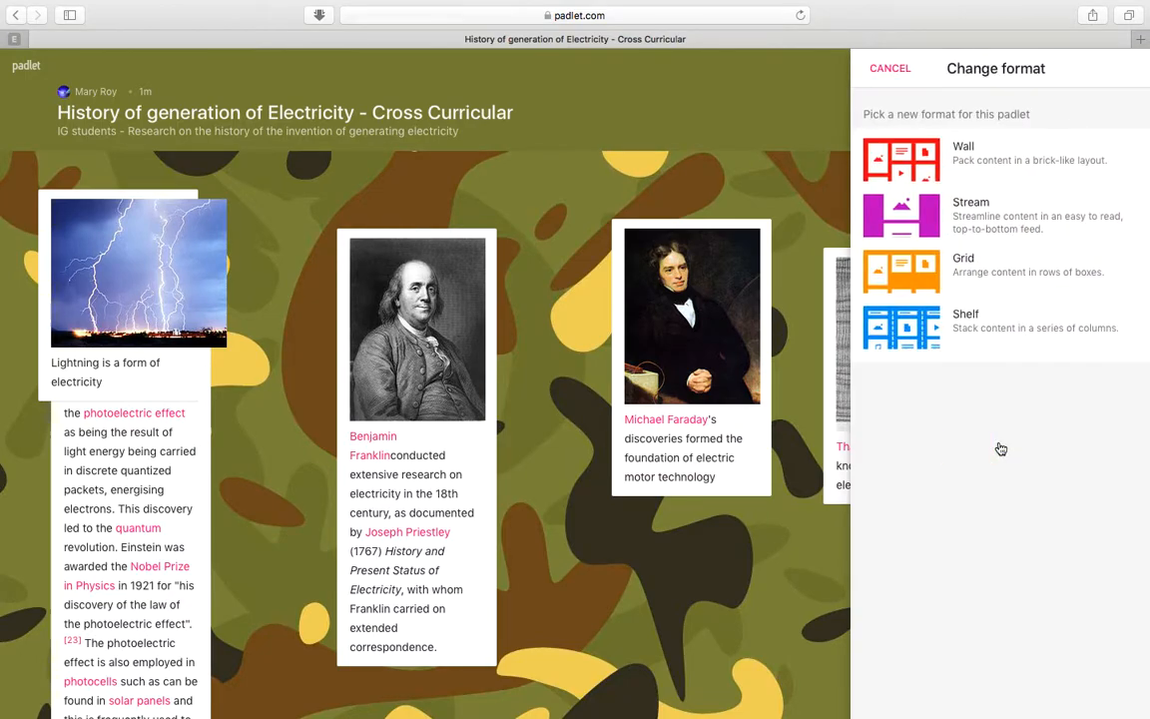
{"action": "left_click", "coordinate": [935, 290]}
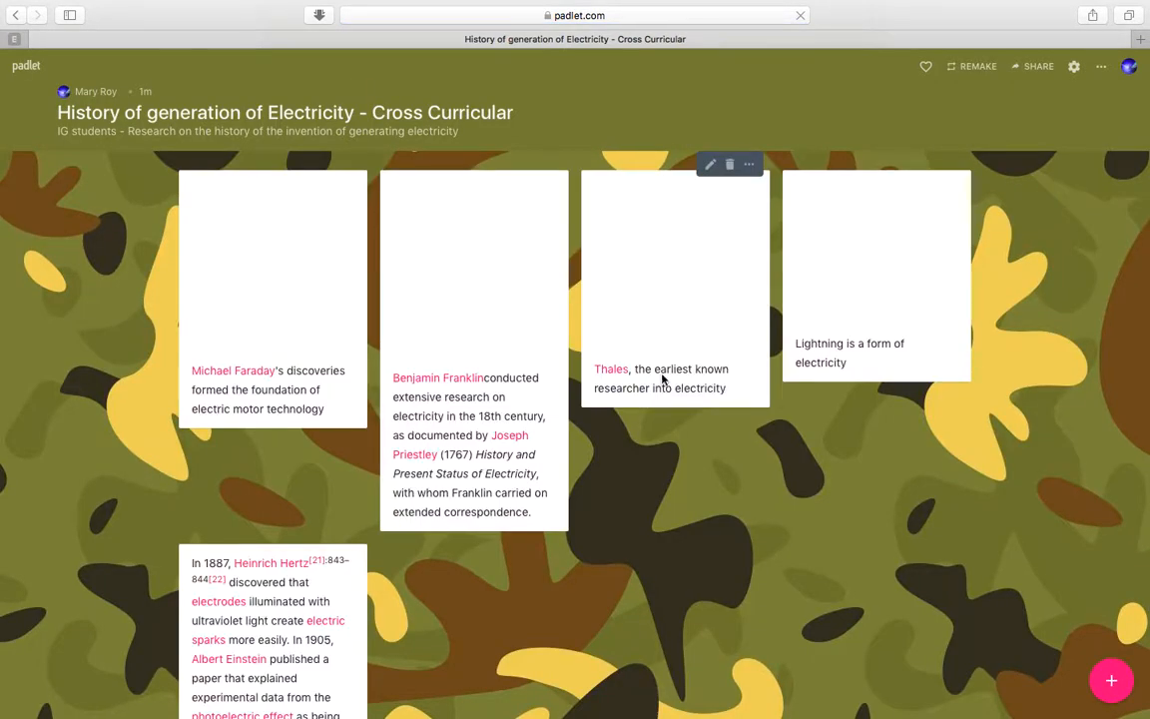
{"action": "scroll", "coordinate": [647, 403], "scroll_direction": "down", "scroll_amount": 2}
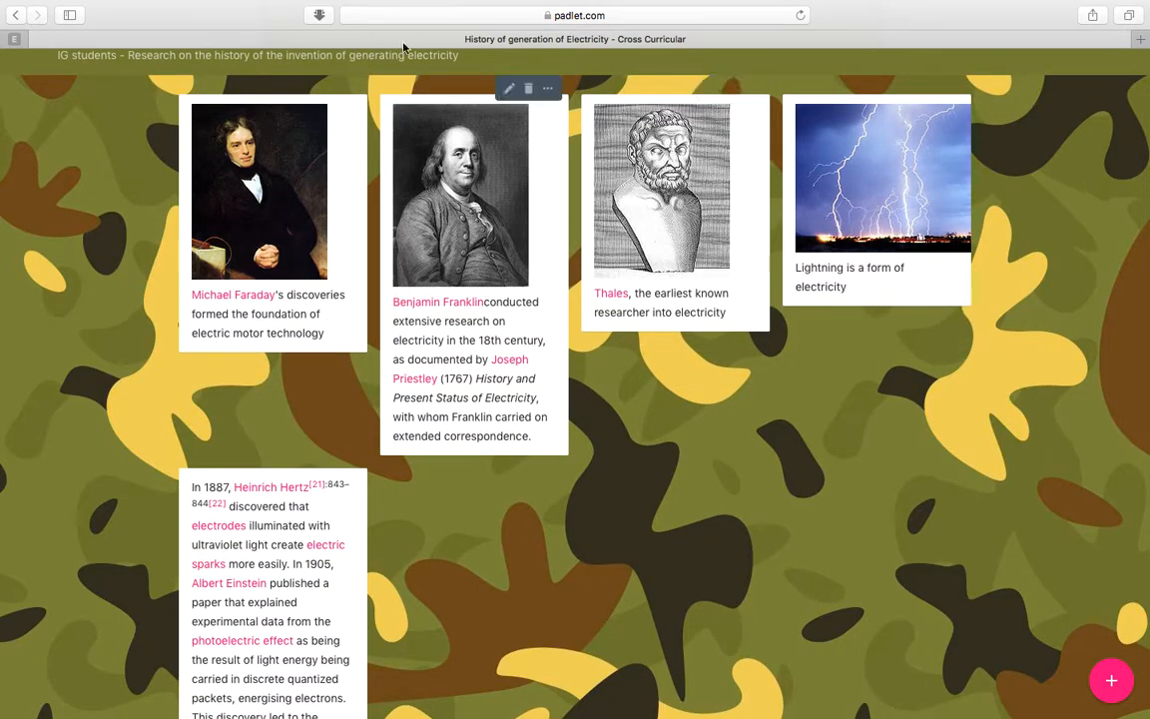
{"action": "left_click", "coordinate": [44, 28]}
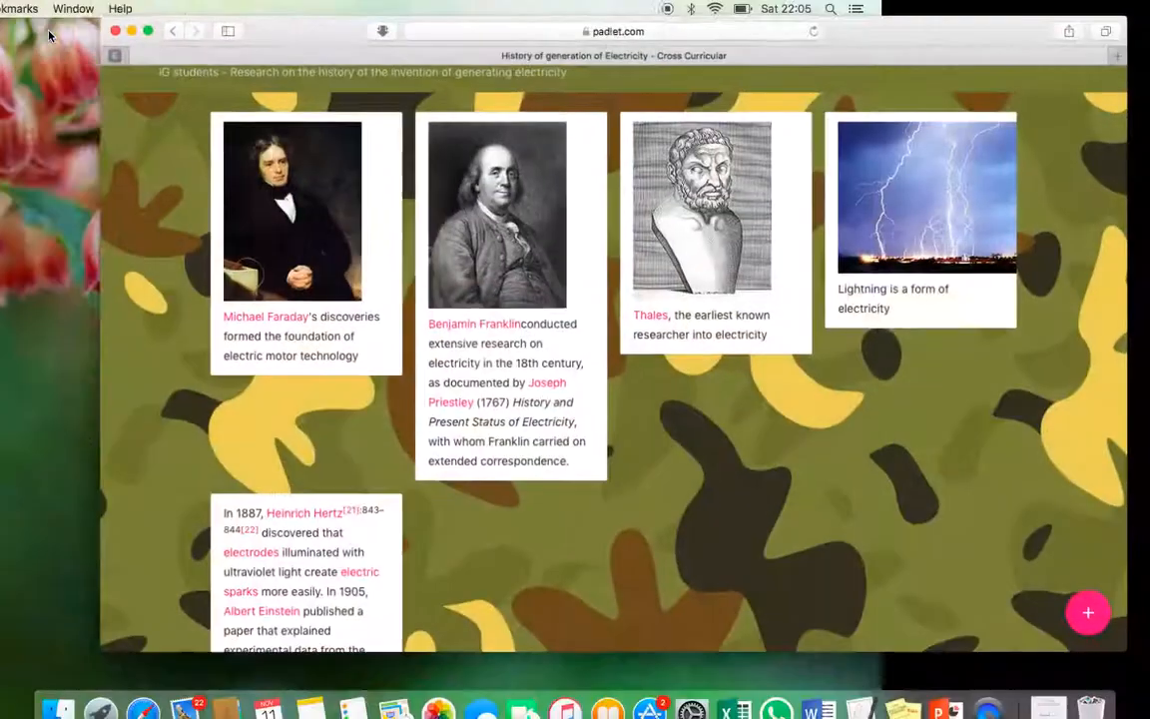